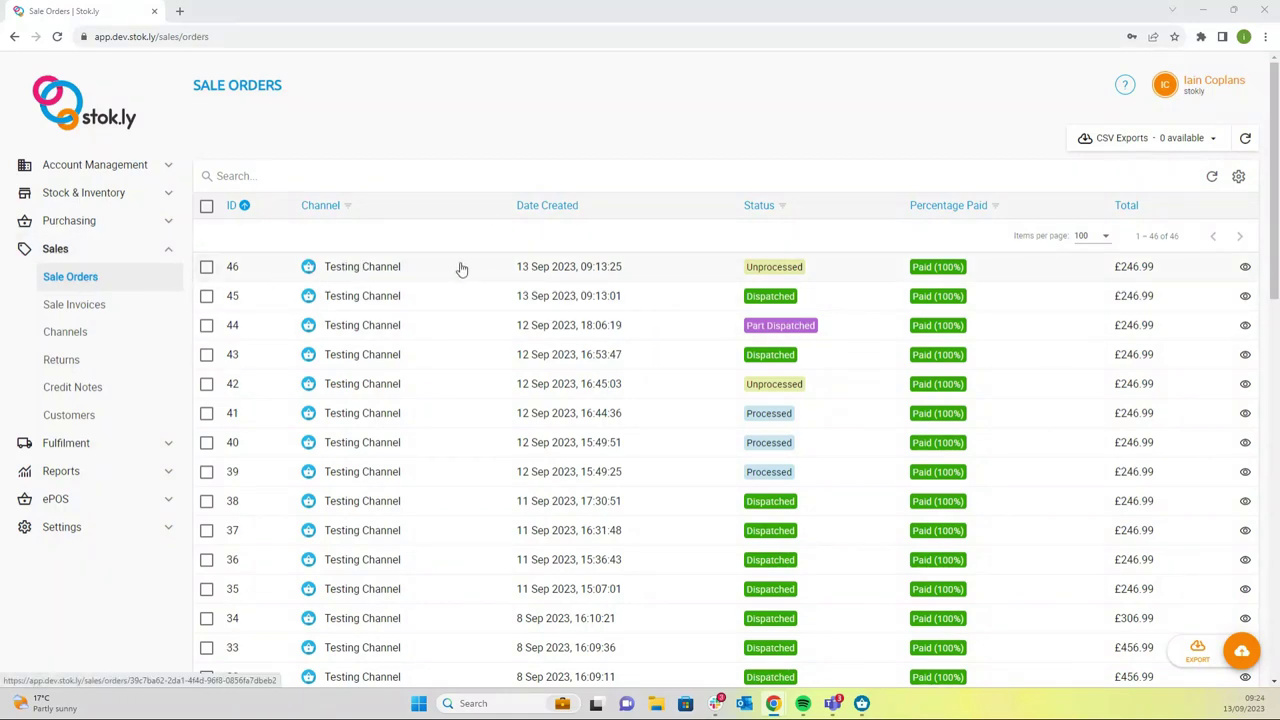
Step: Open the newest unprocessed sale order and expand the blue and red trainer gift sets to show their component items
left_click(345, 266)
scroll(453, 272, "down", 6)
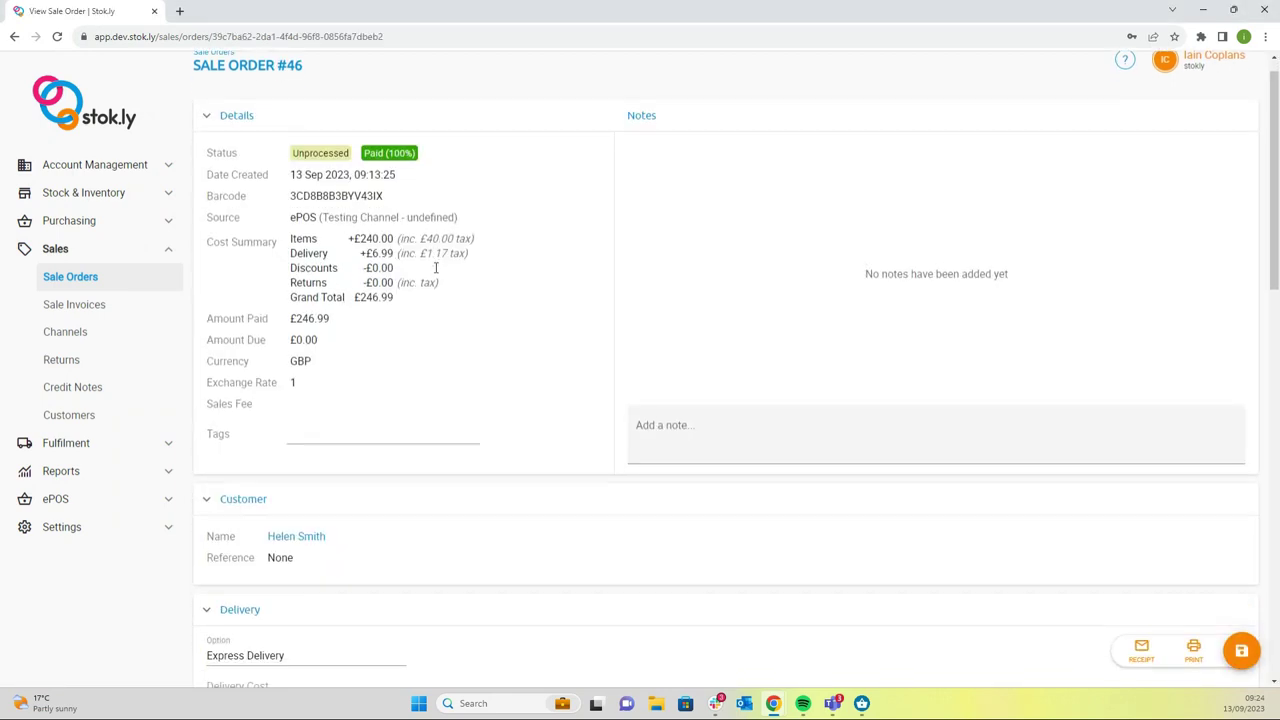
scroll(433, 268, "down", 3)
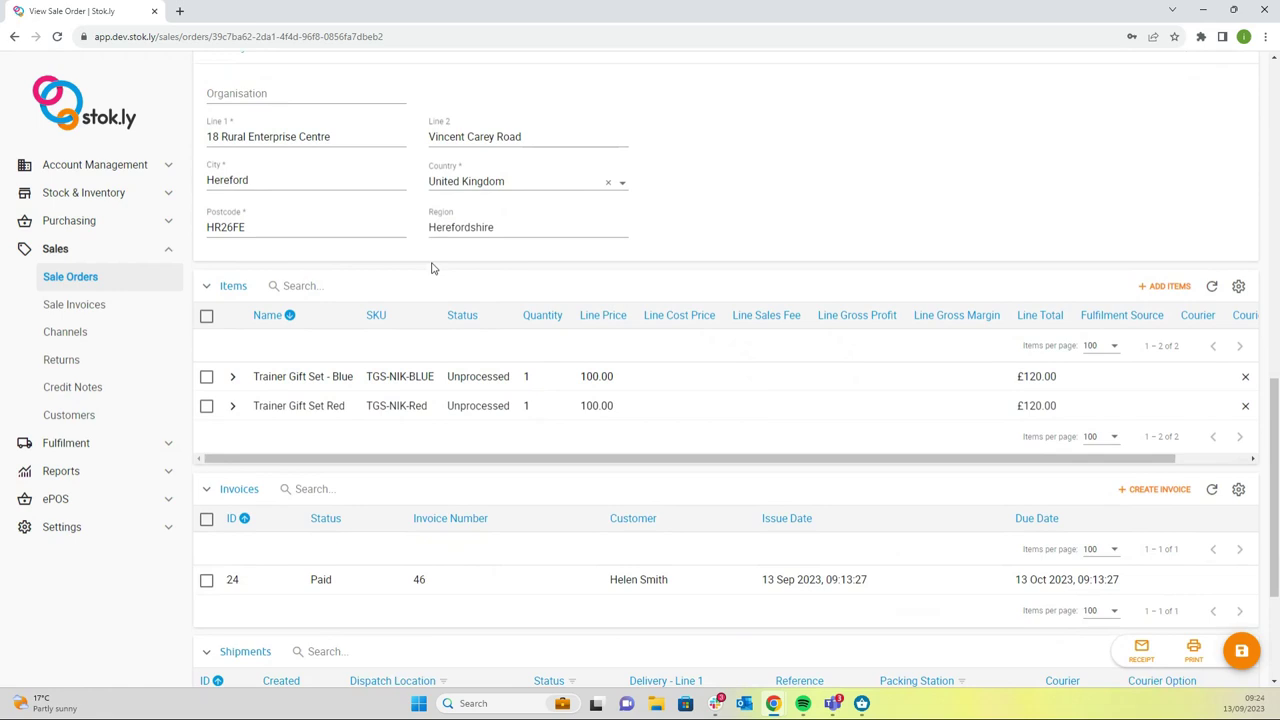
left_click(233, 365)
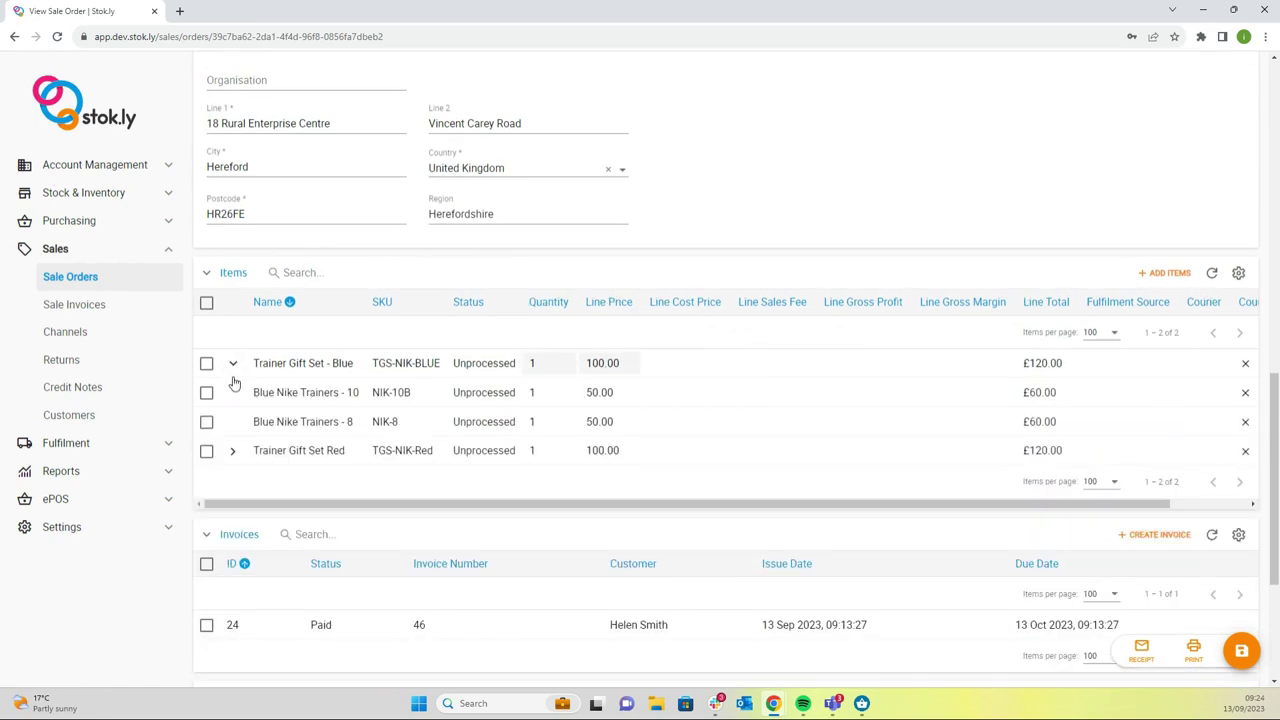
left_click(232, 450)
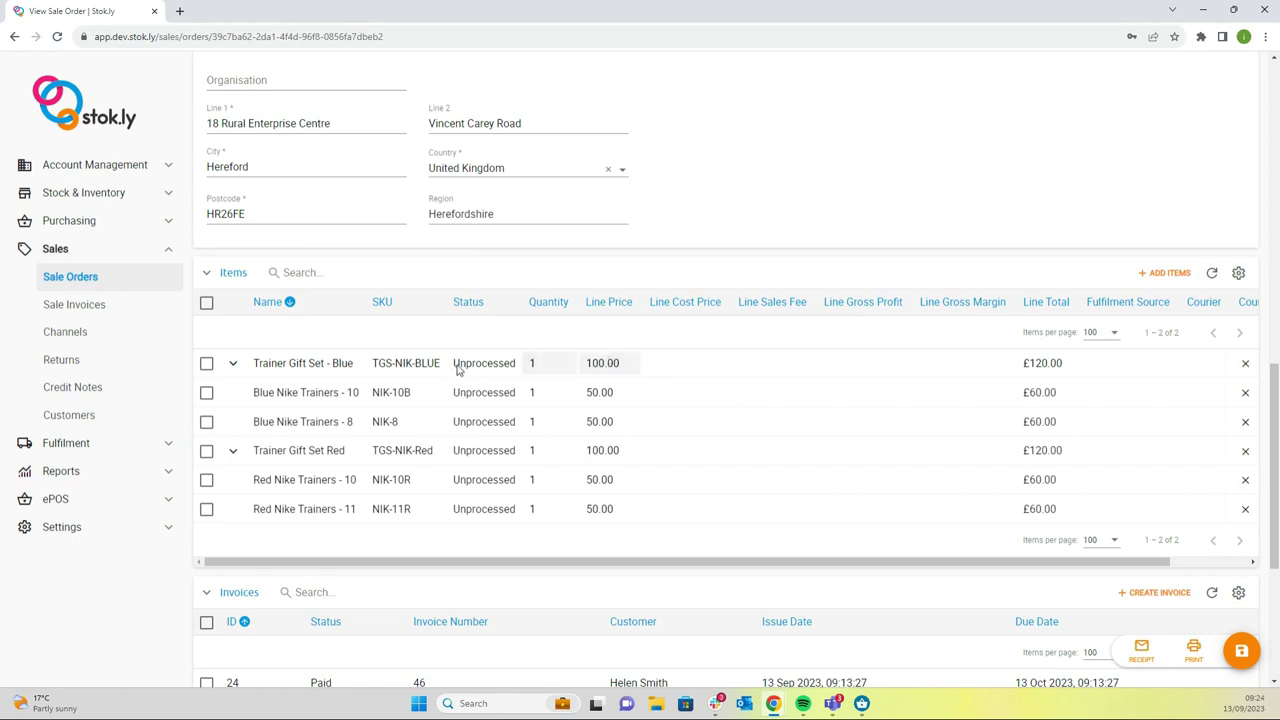
Step: Set up fulfilment of only Blue Nike Trainers - 10 from Hereford with provider Couriers and carrier DPD Next day, and cancel it
left_click(206, 364)
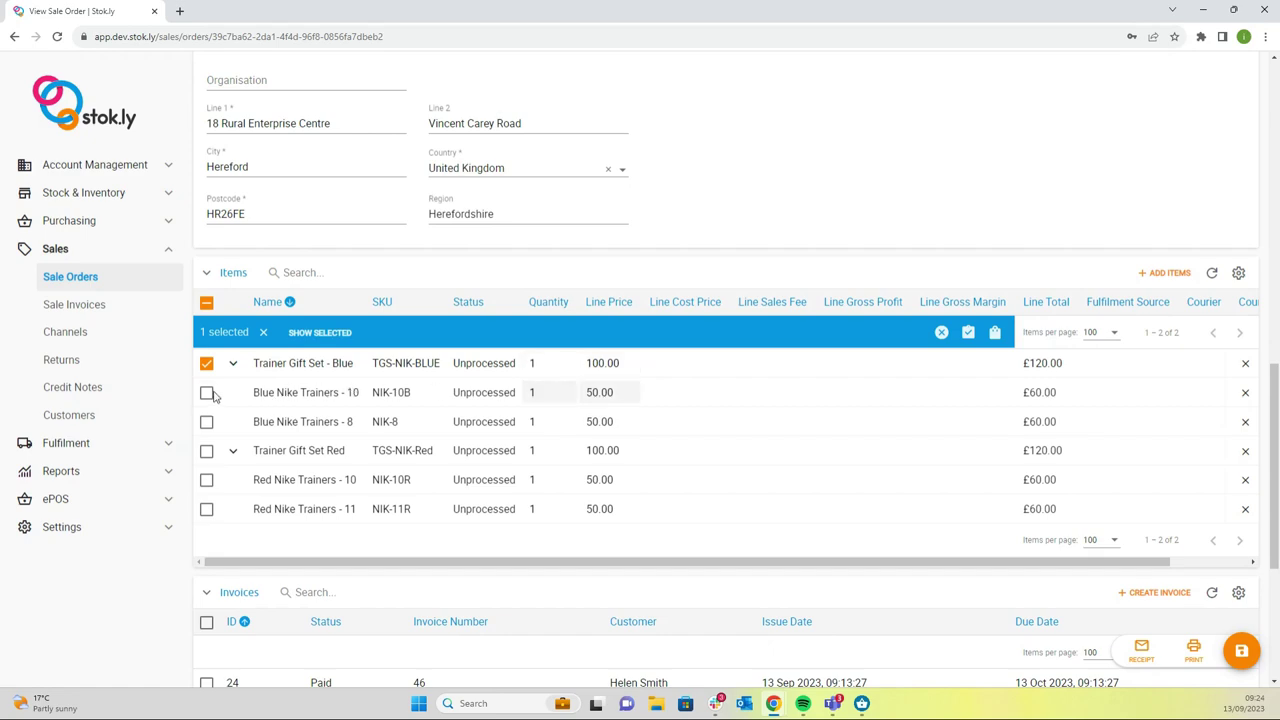
left_click(207, 393)
left_click(206, 364)
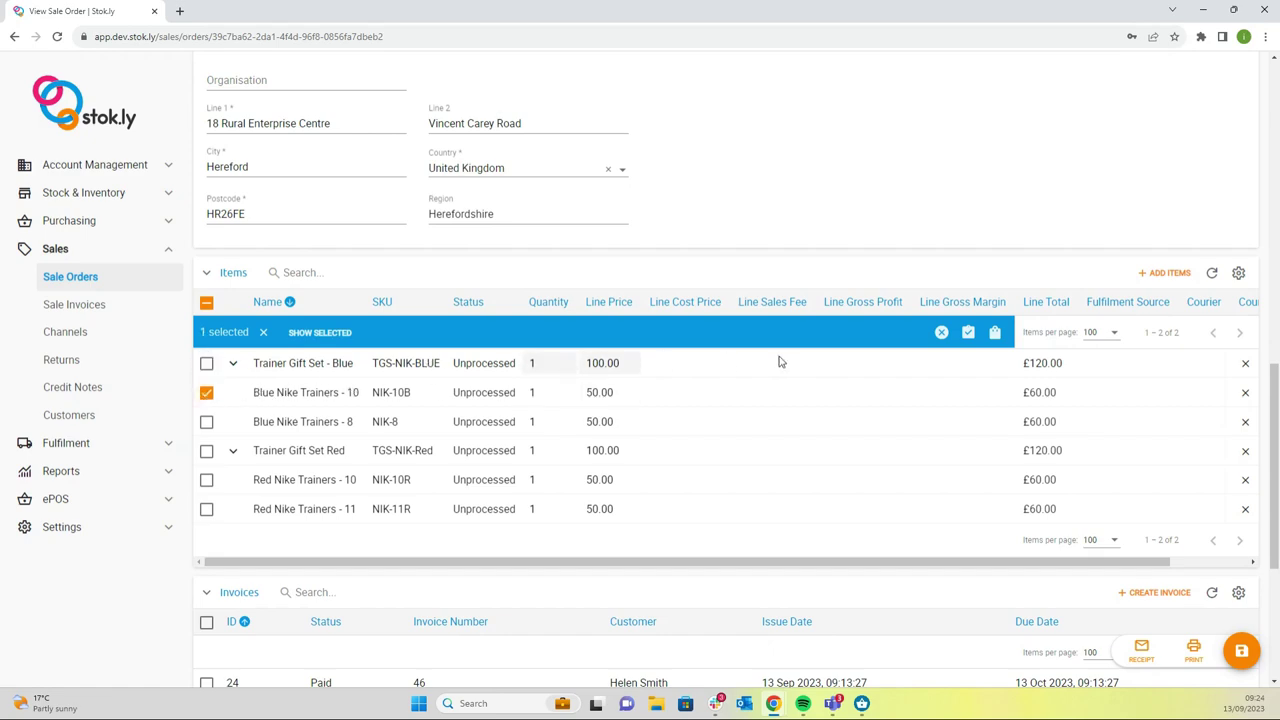
left_click(968, 332)
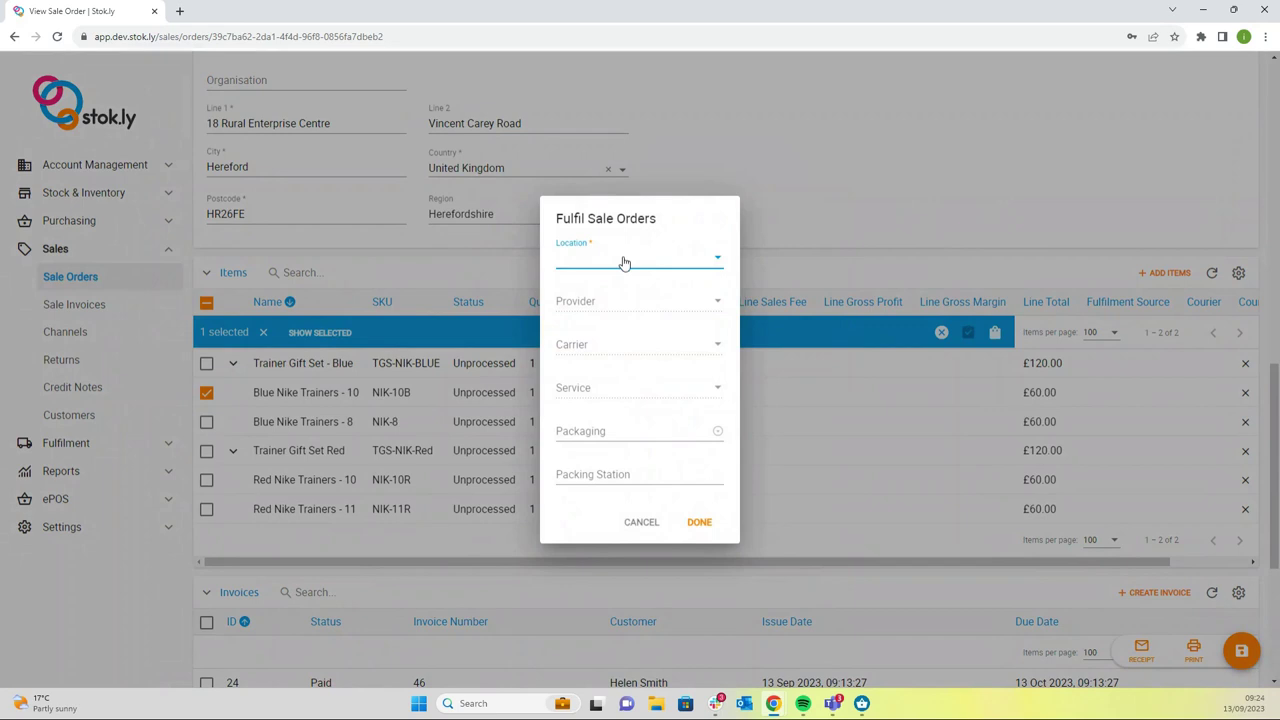
left_click(624, 262)
left_click(600, 258)
left_click(599, 310)
left_click(596, 306)
left_click(598, 346)
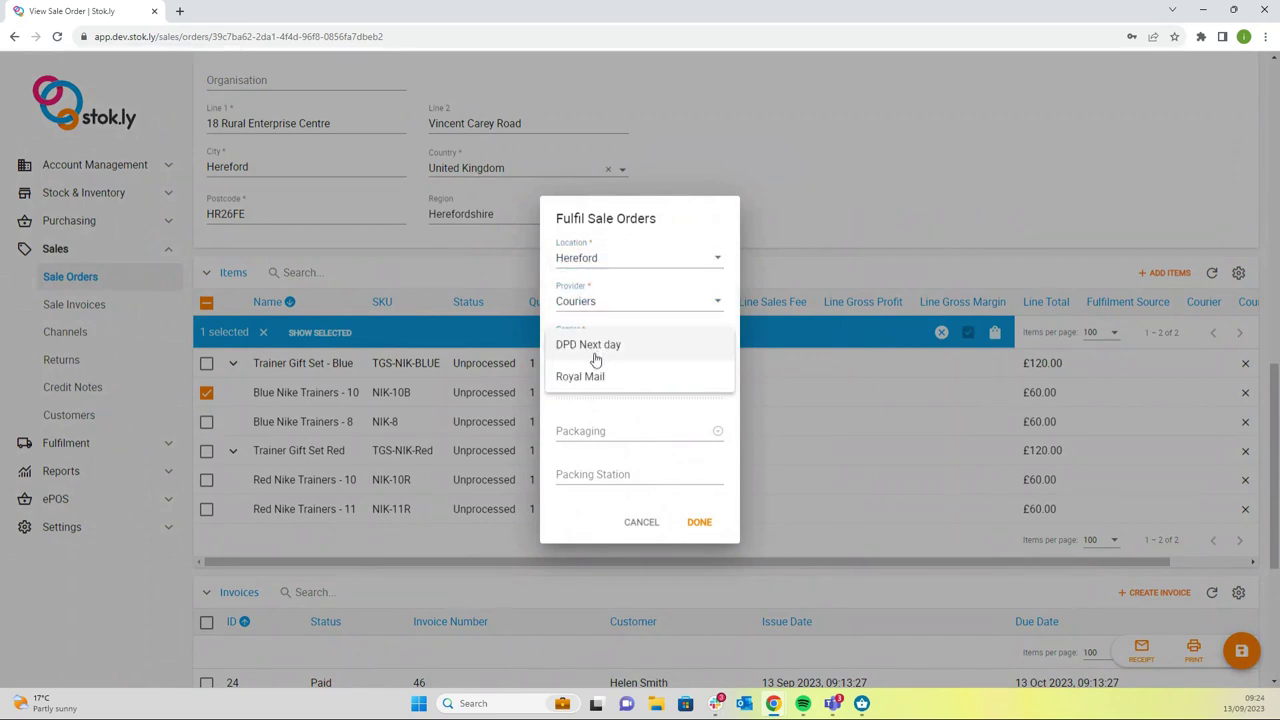
left_click(595, 350)
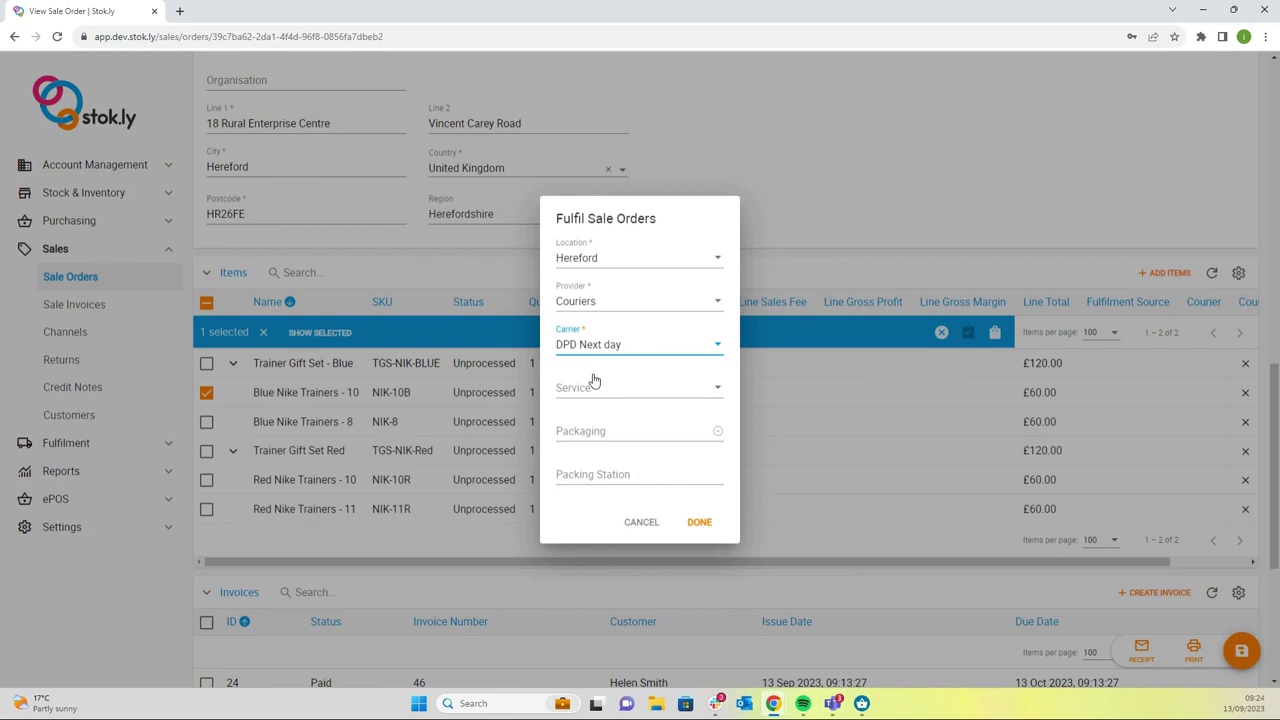
left_click(642, 522)
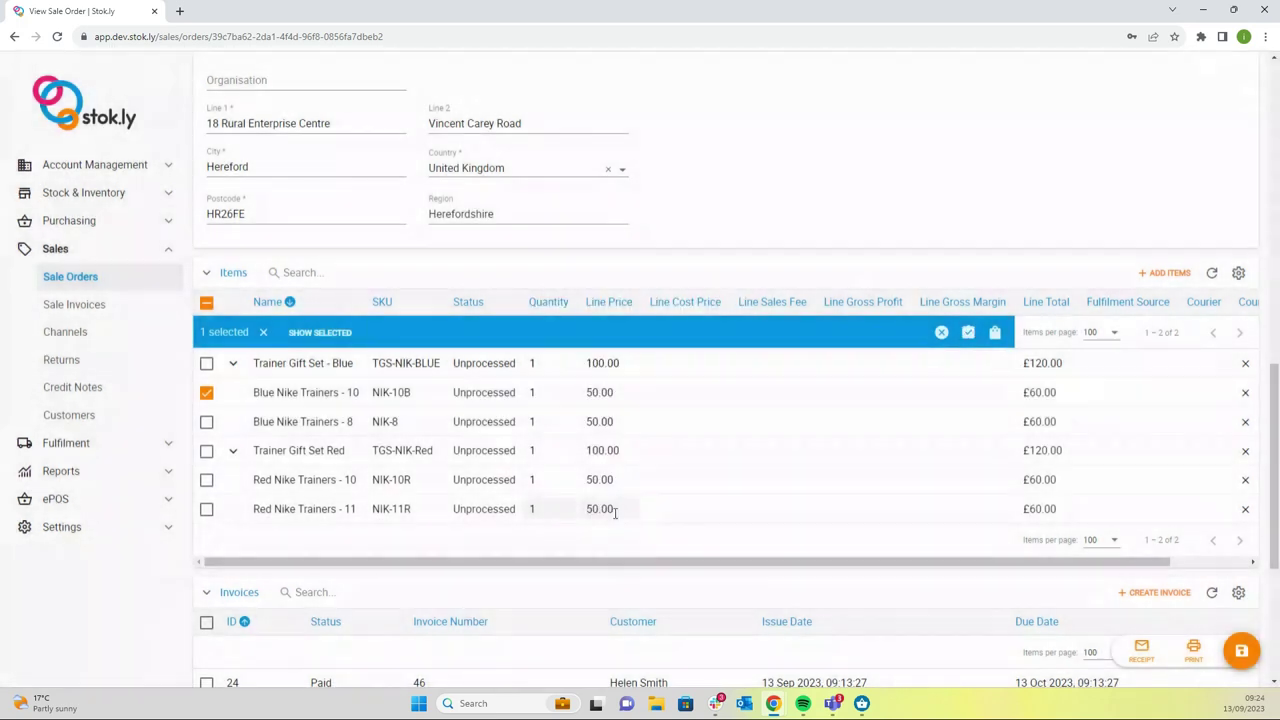
left_click(206, 395)
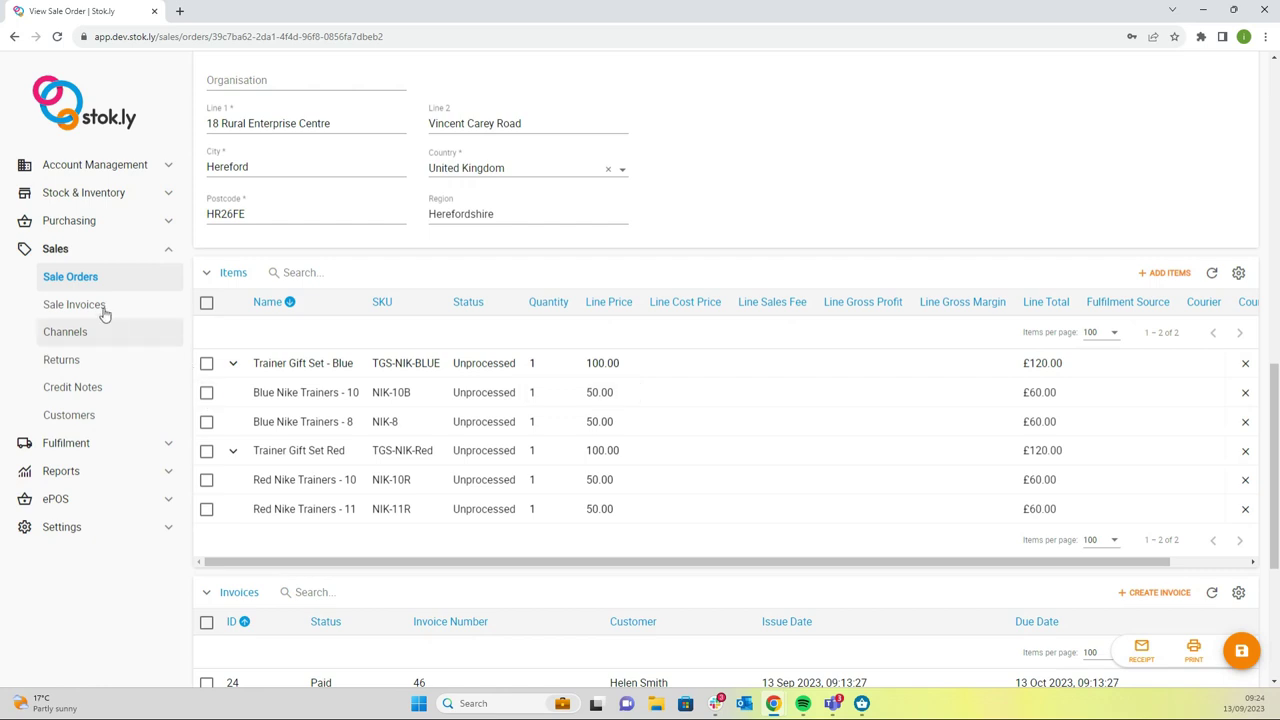
Step: Bulk process the newest unprocessed order from the sale orders list, without running pick rules after execution
left_click(84, 281)
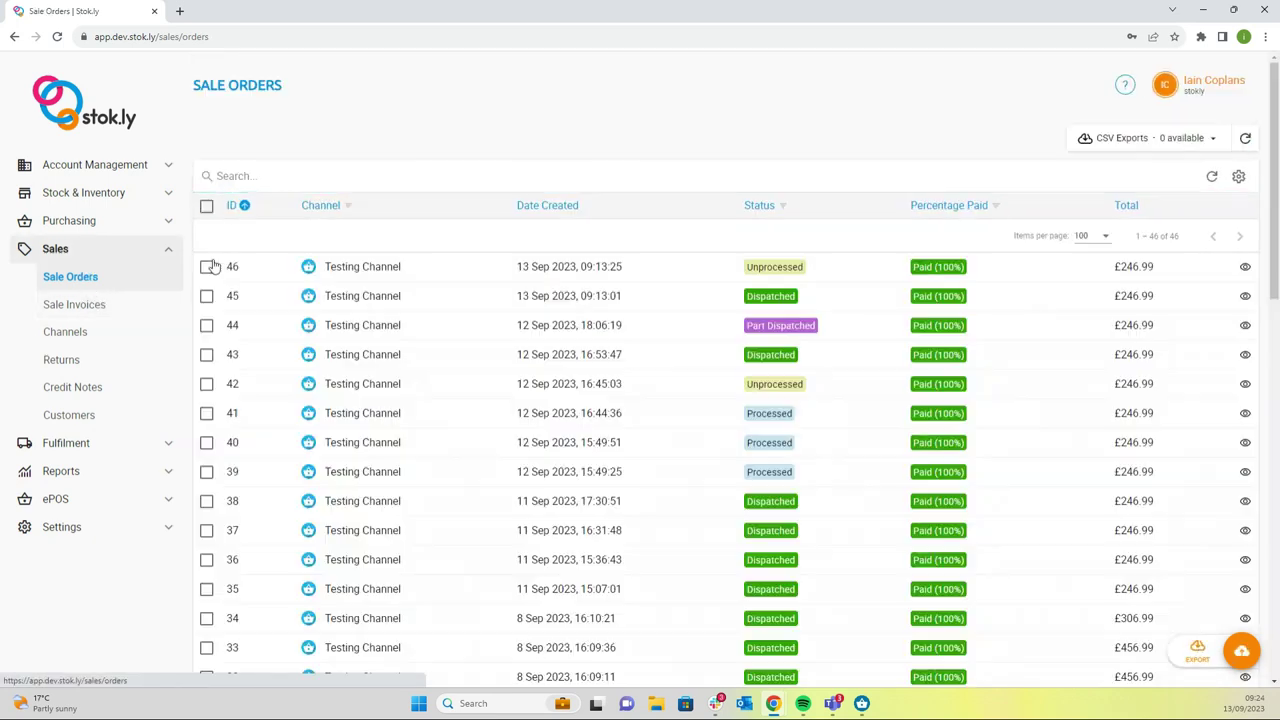
left_click(206, 268)
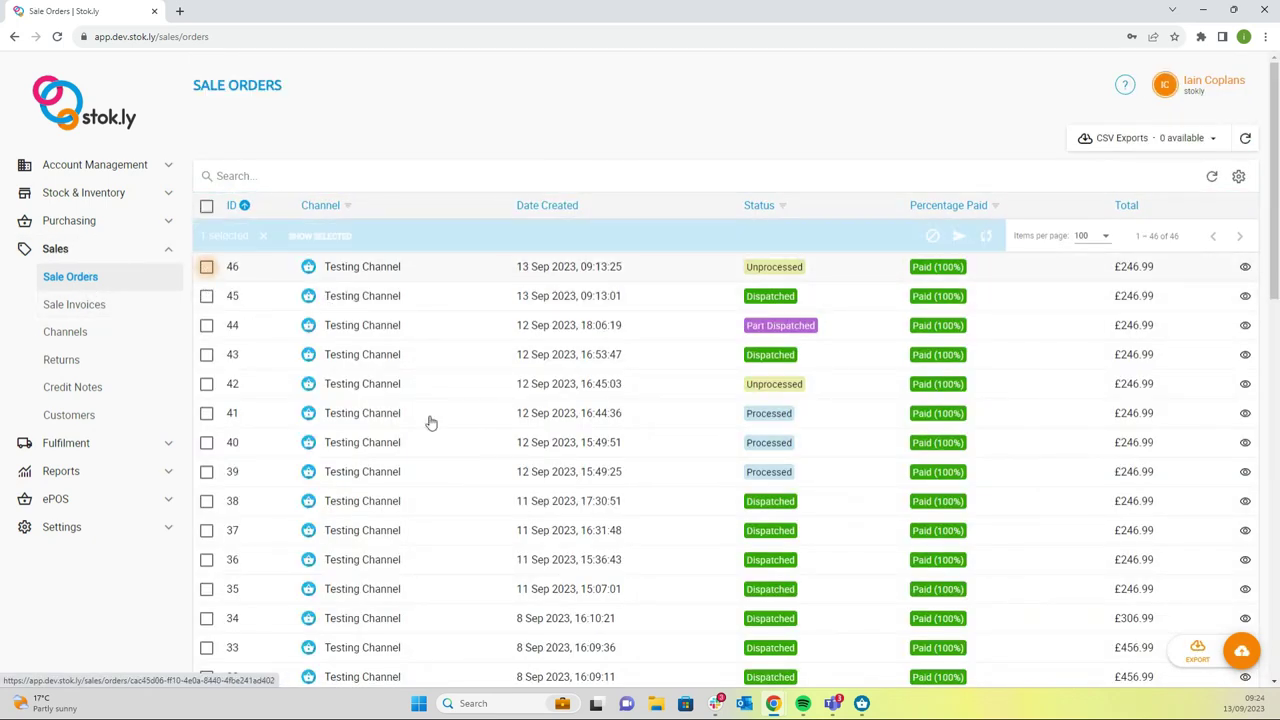
left_click(959, 237)
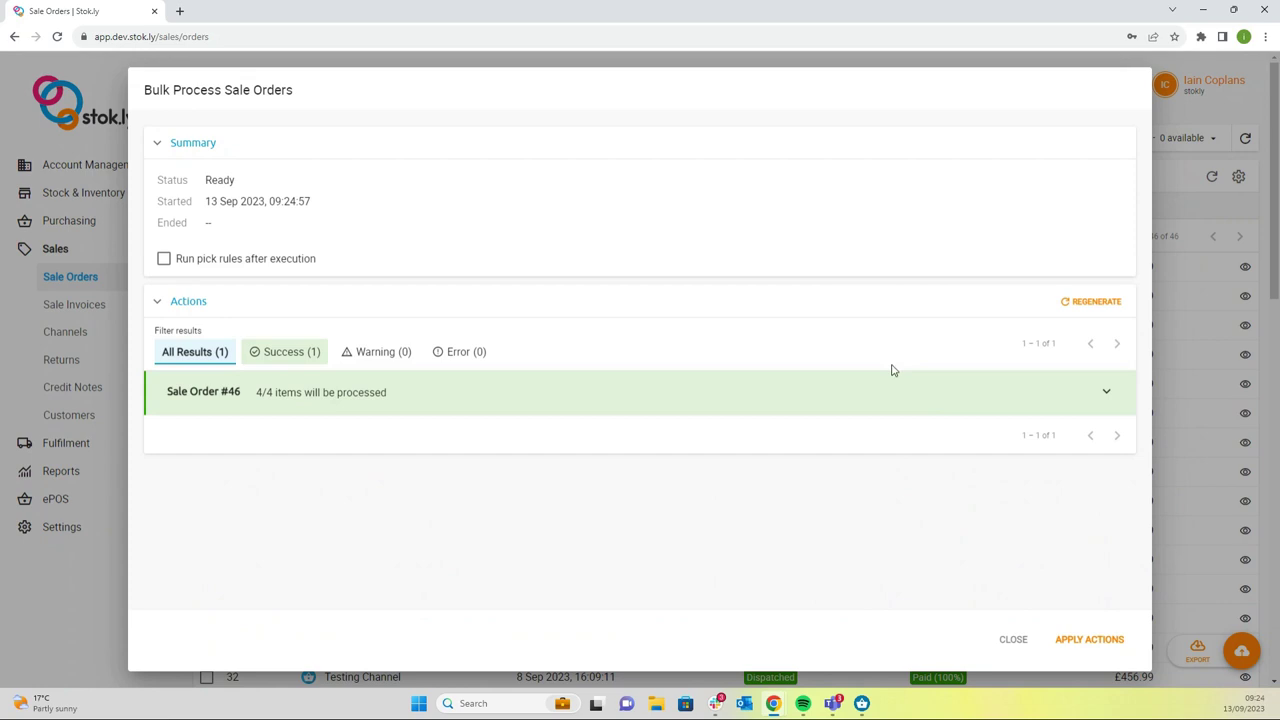
left_click(1092, 639)
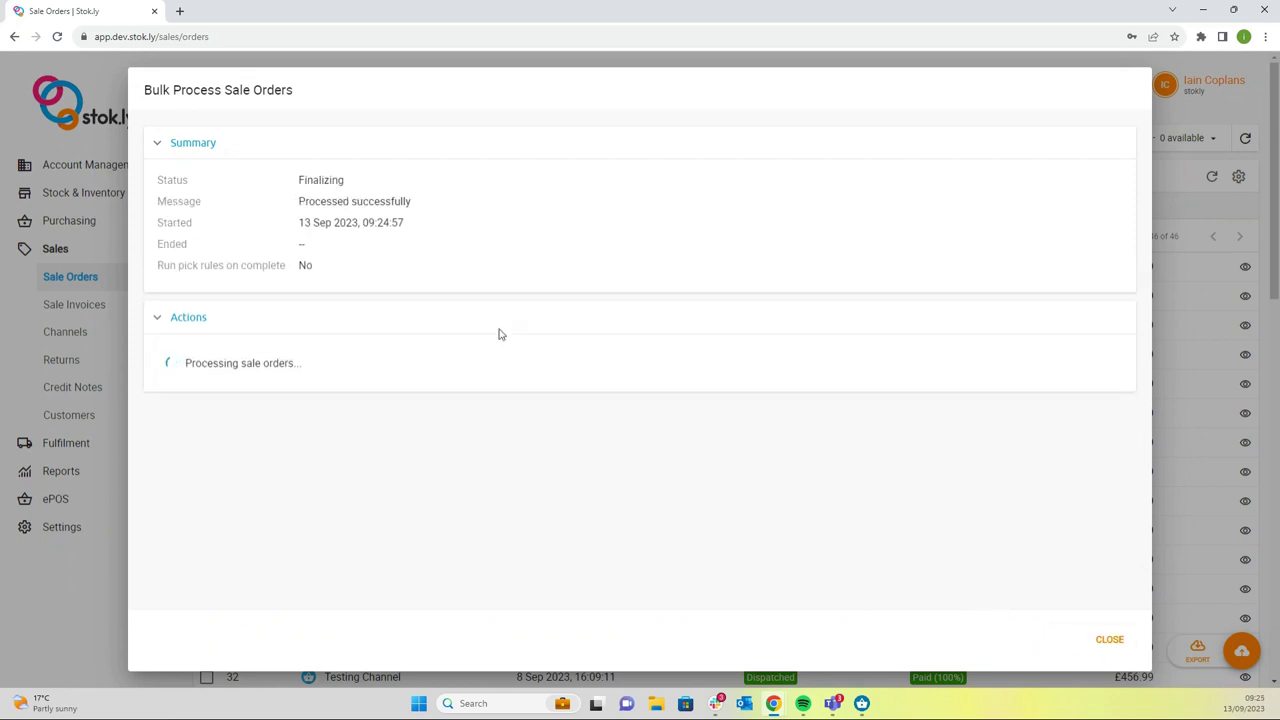
left_click(1112, 640)
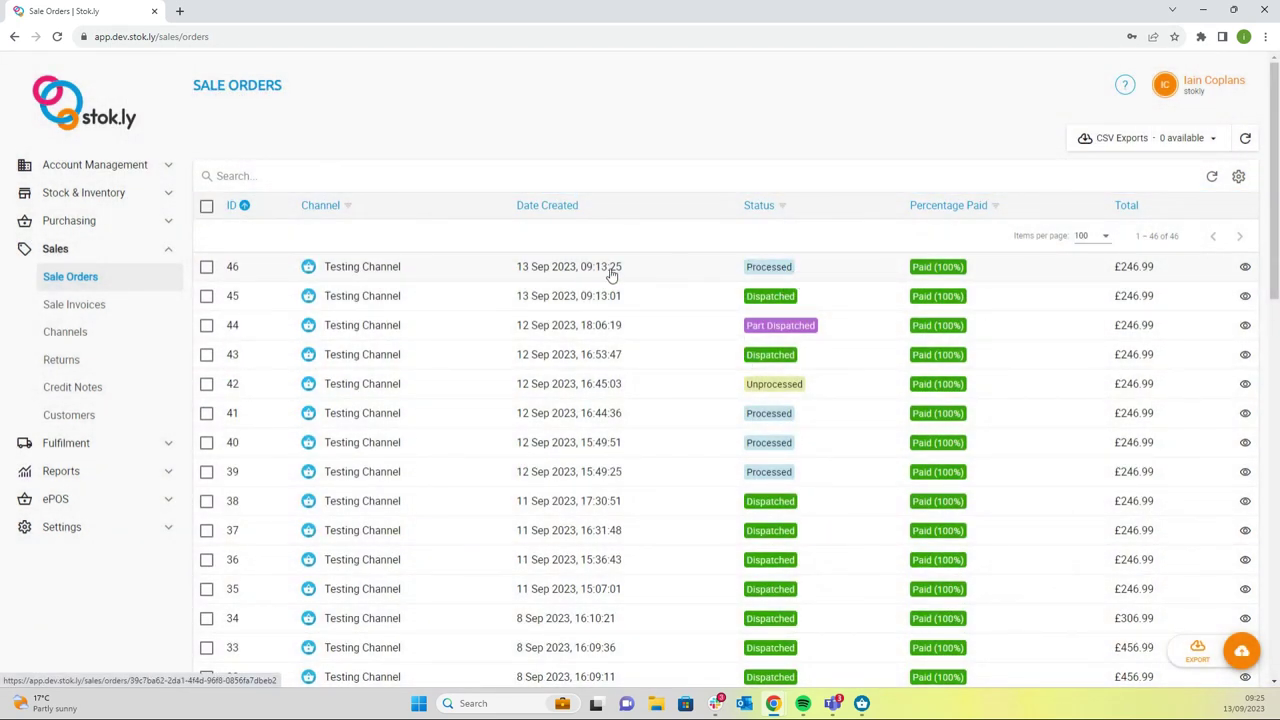
Step: Open the newest goods out note, the one belonging to the processed sale order
left_click(127, 443)
left_click(116, 473)
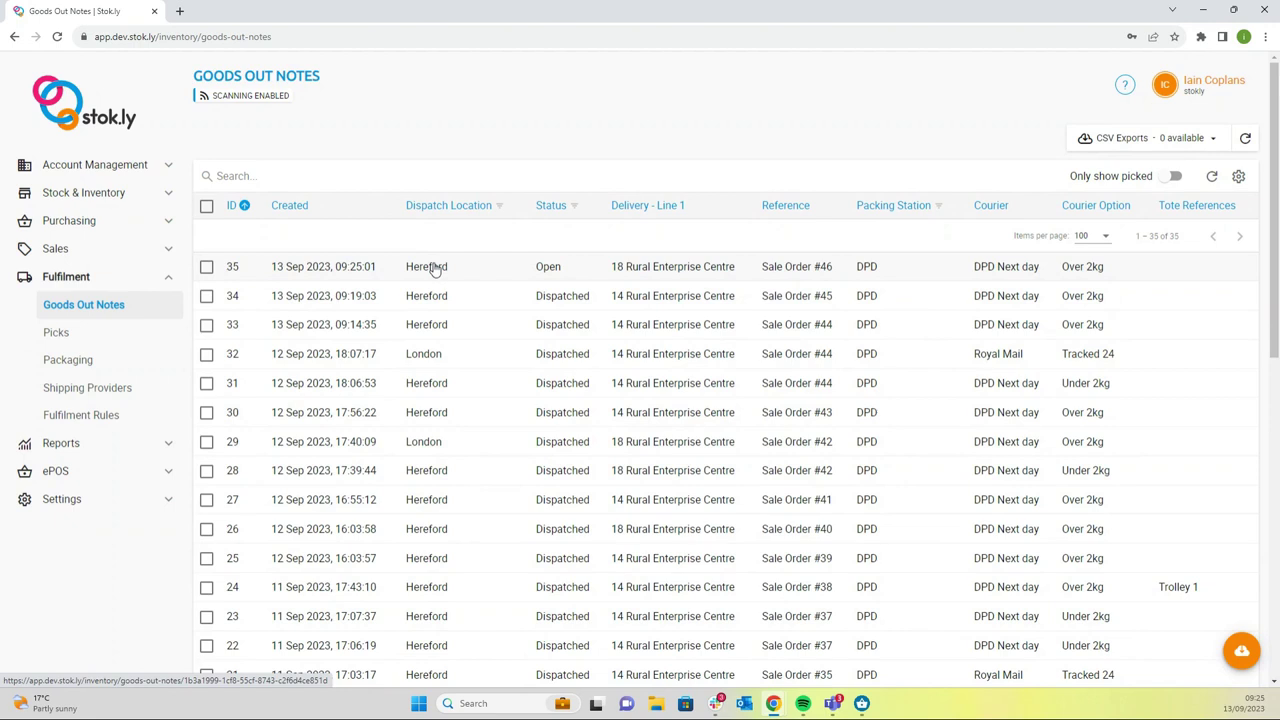
left_click(429, 266)
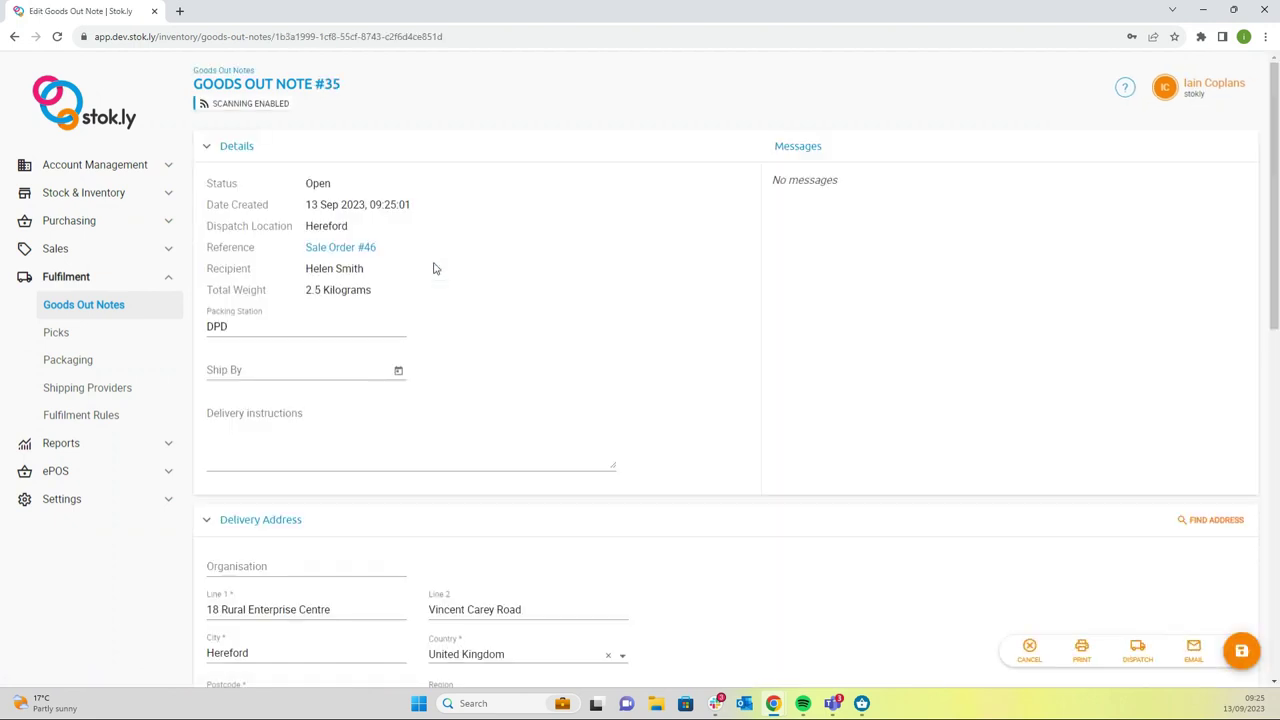
Step: Replace the goods out note's delivery address with another address found by looking up the recipient's postcode
scroll(434, 268, "down", 3)
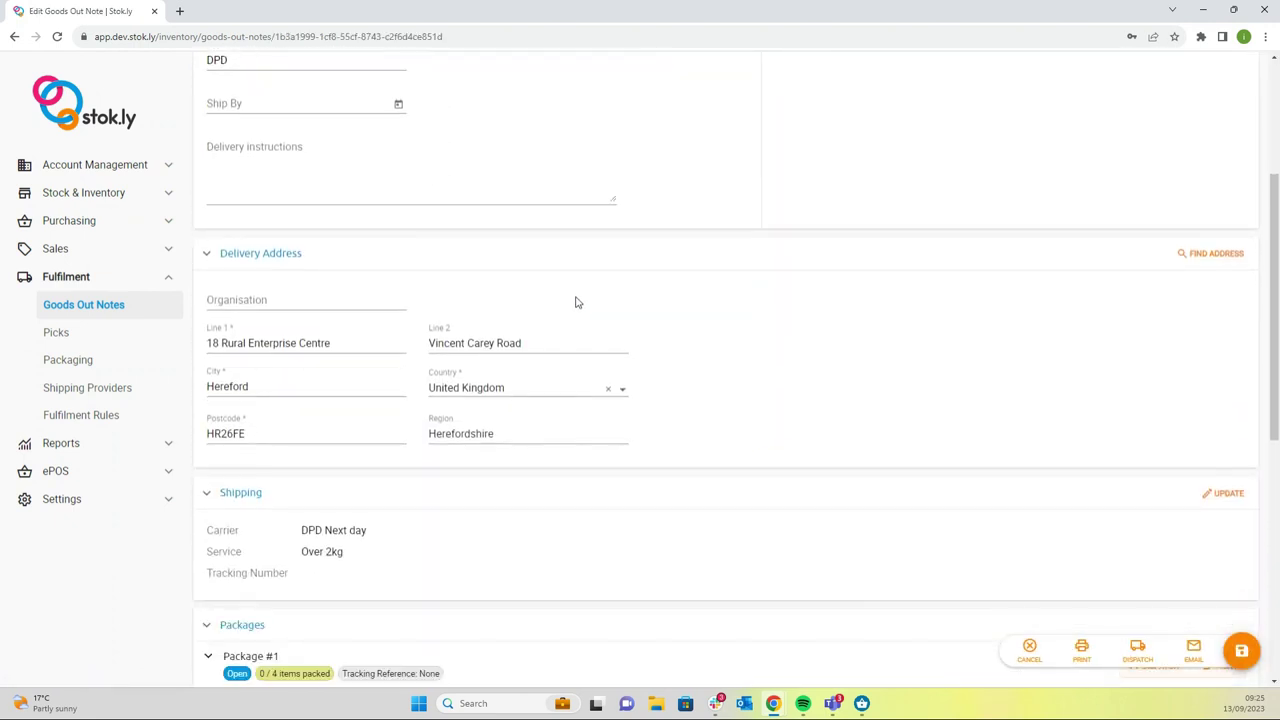
left_click(491, 343)
left_click_drag(462, 343, 520, 348)
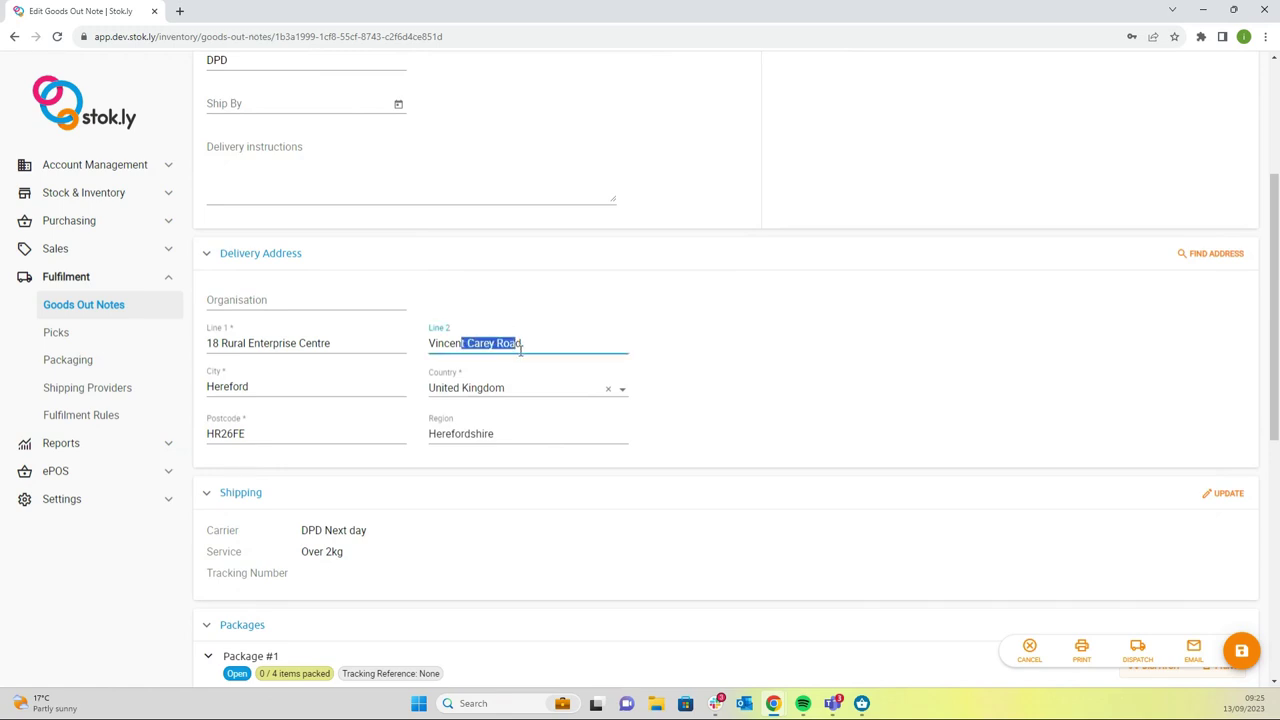
key("BackSpace")
left_click(1208, 255)
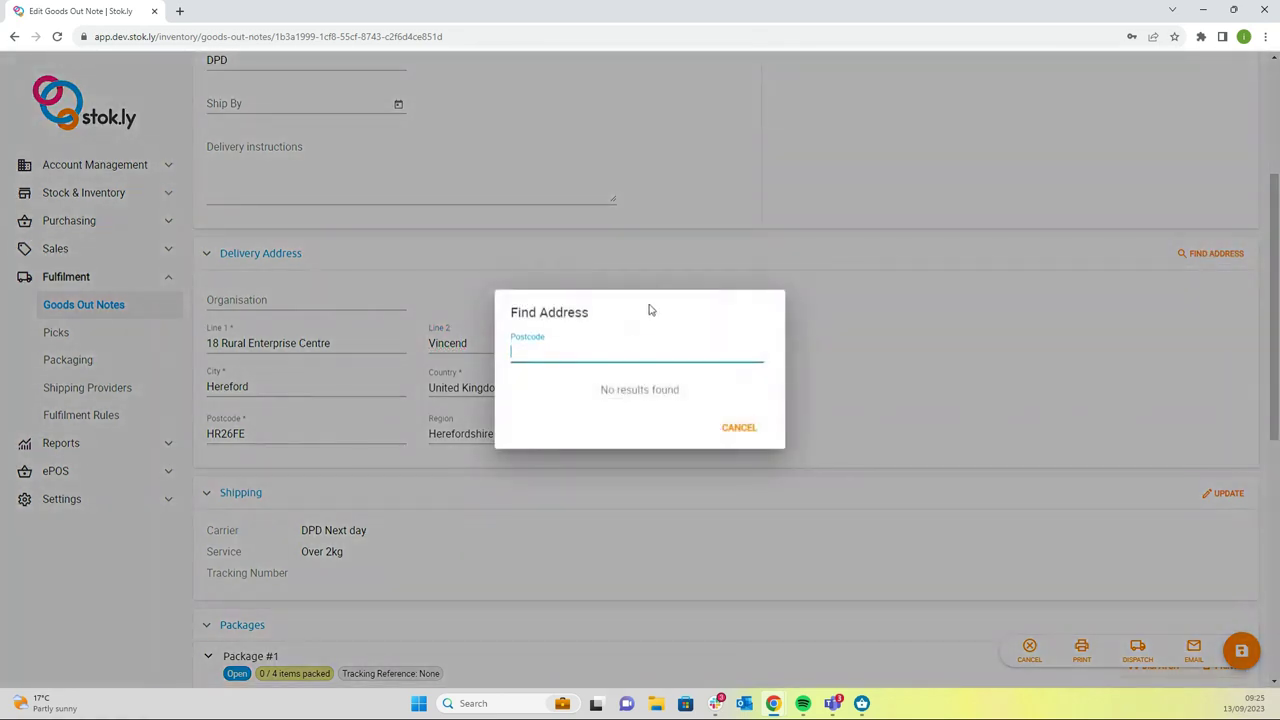
type("hr26fe")
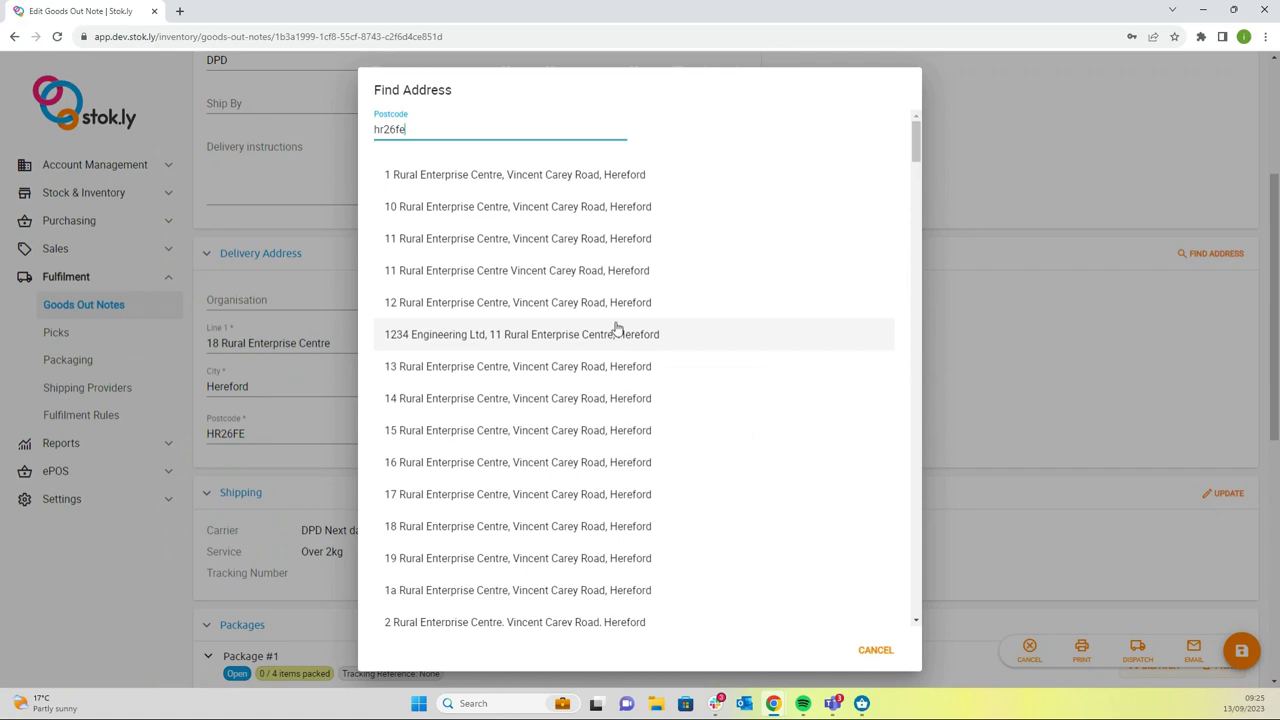
left_click(626, 273)
Step: Update the goods out note's shipping to provider Couriers, courier DPD Next day and courier option Under 2kg
scroll(773, 362, "down", 3)
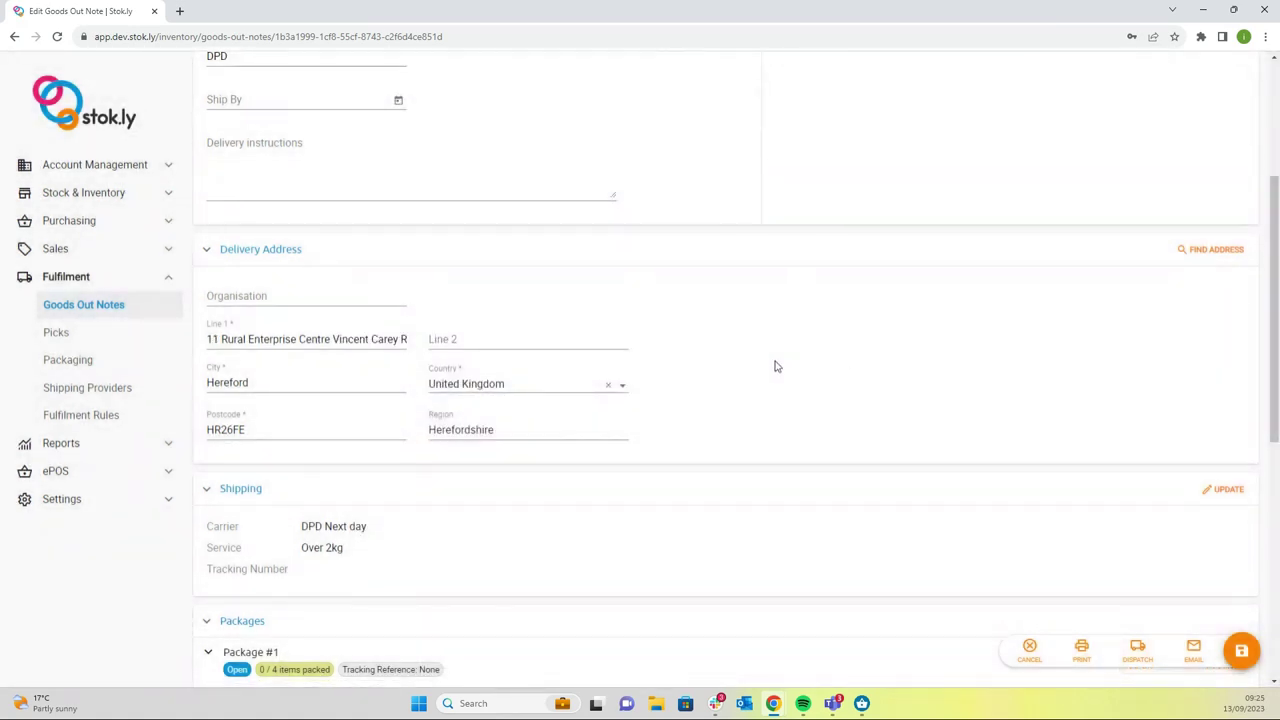
left_click(1227, 226)
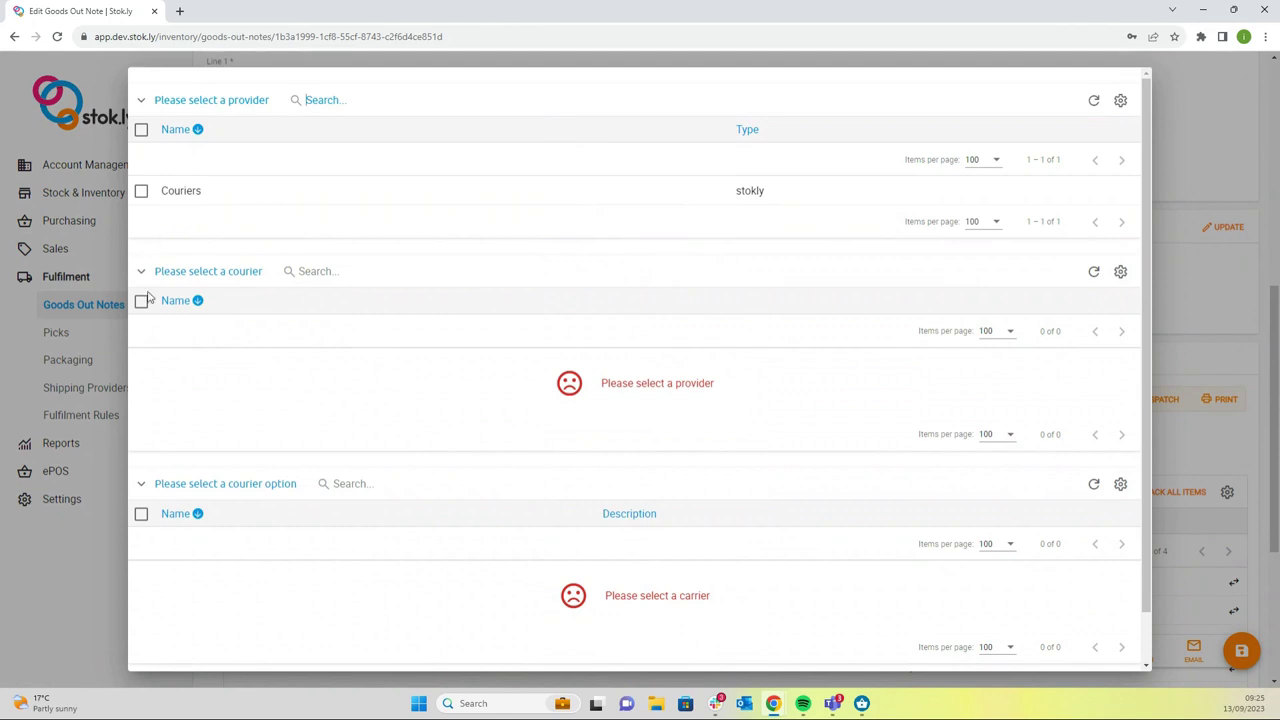
left_click(141, 300)
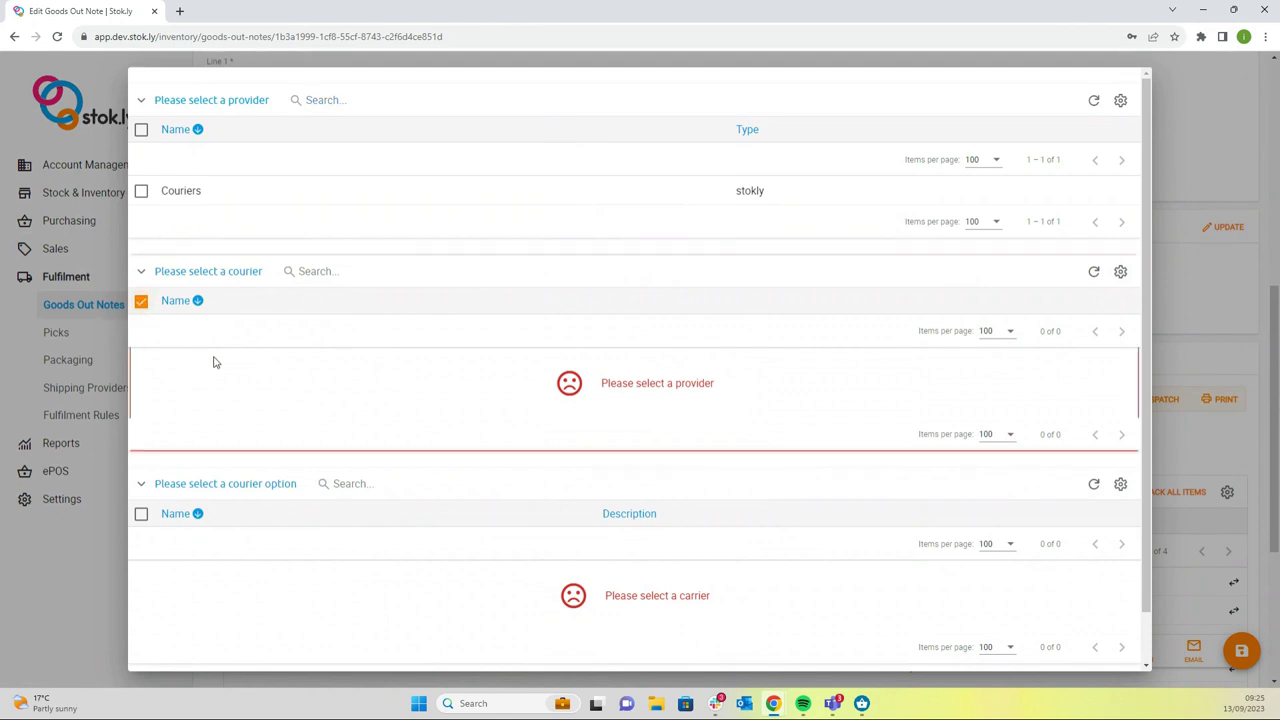
left_click(141, 190)
left_click(141, 362)
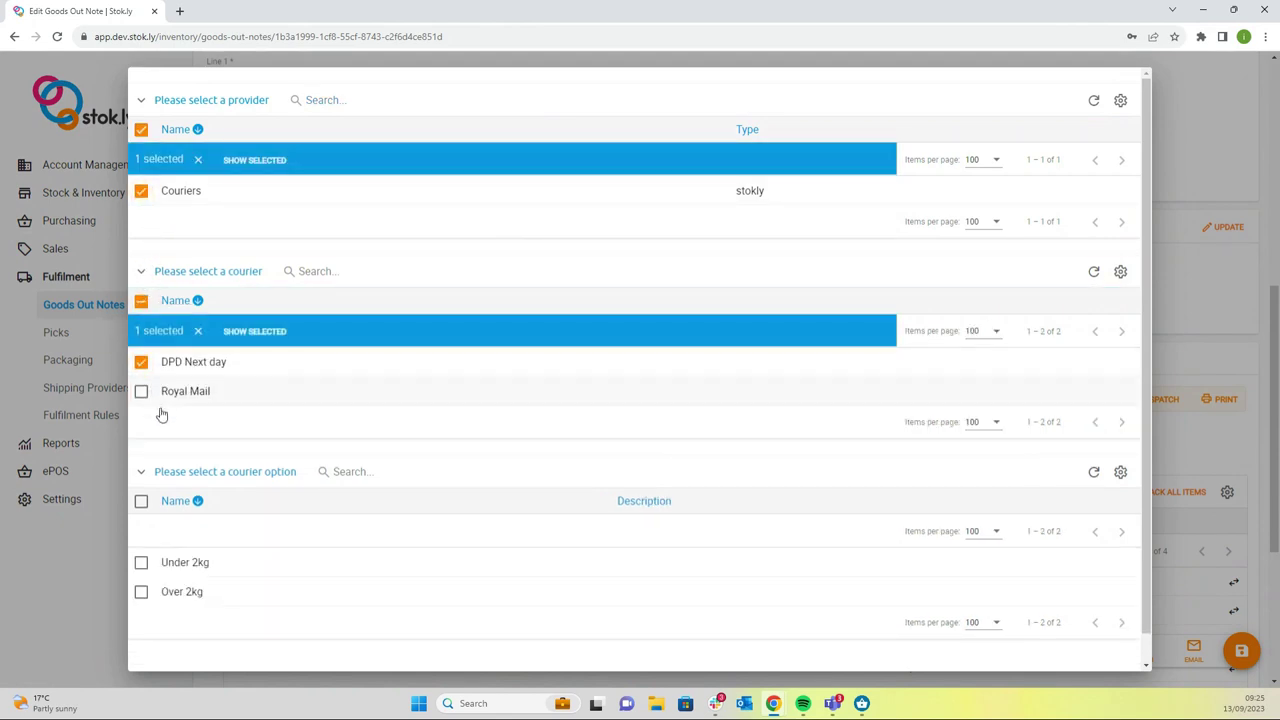
left_click(141, 563)
scroll(843, 543, "down", 1)
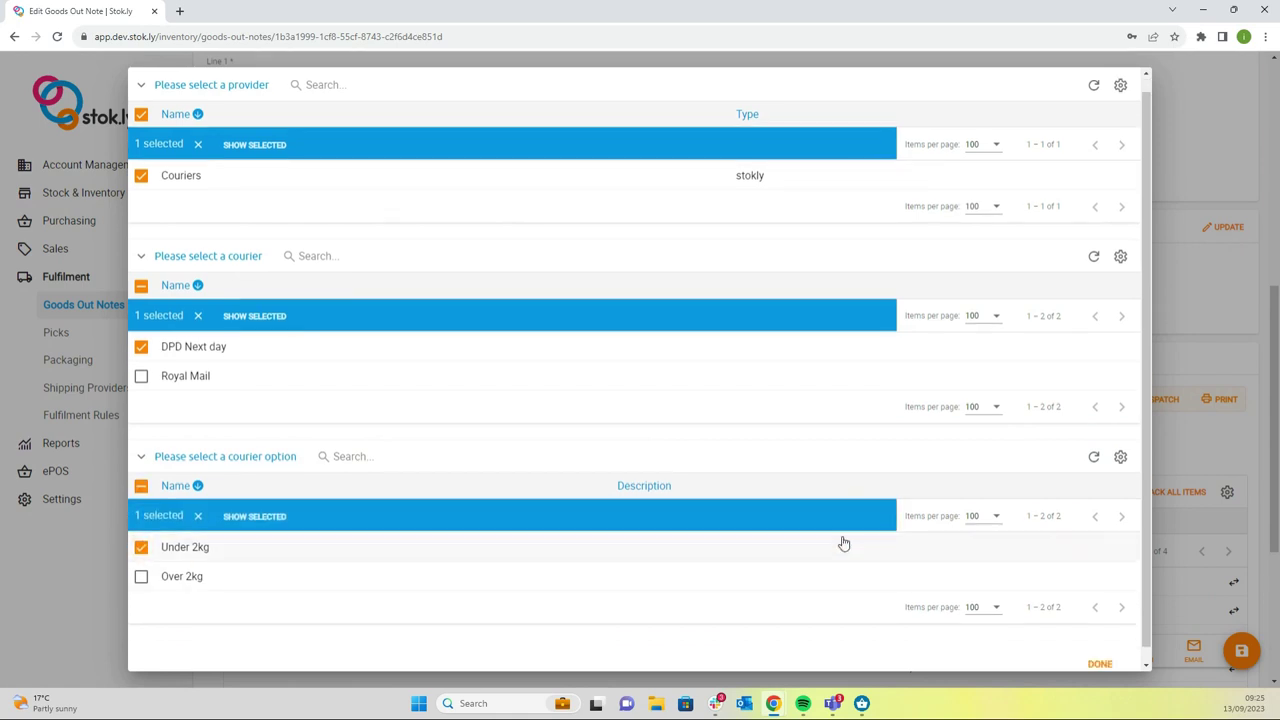
left_click(1099, 651)
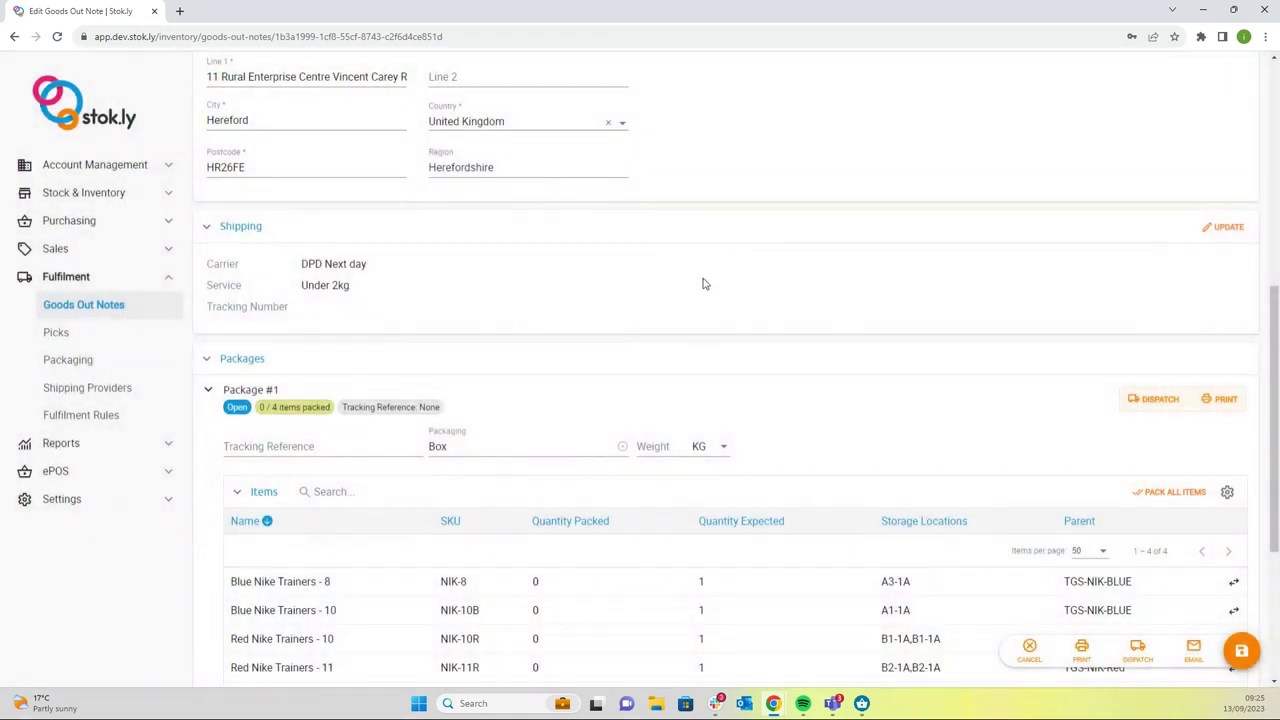
scroll(700, 269, "down", 1)
scroll(700, 269, "down", 1)
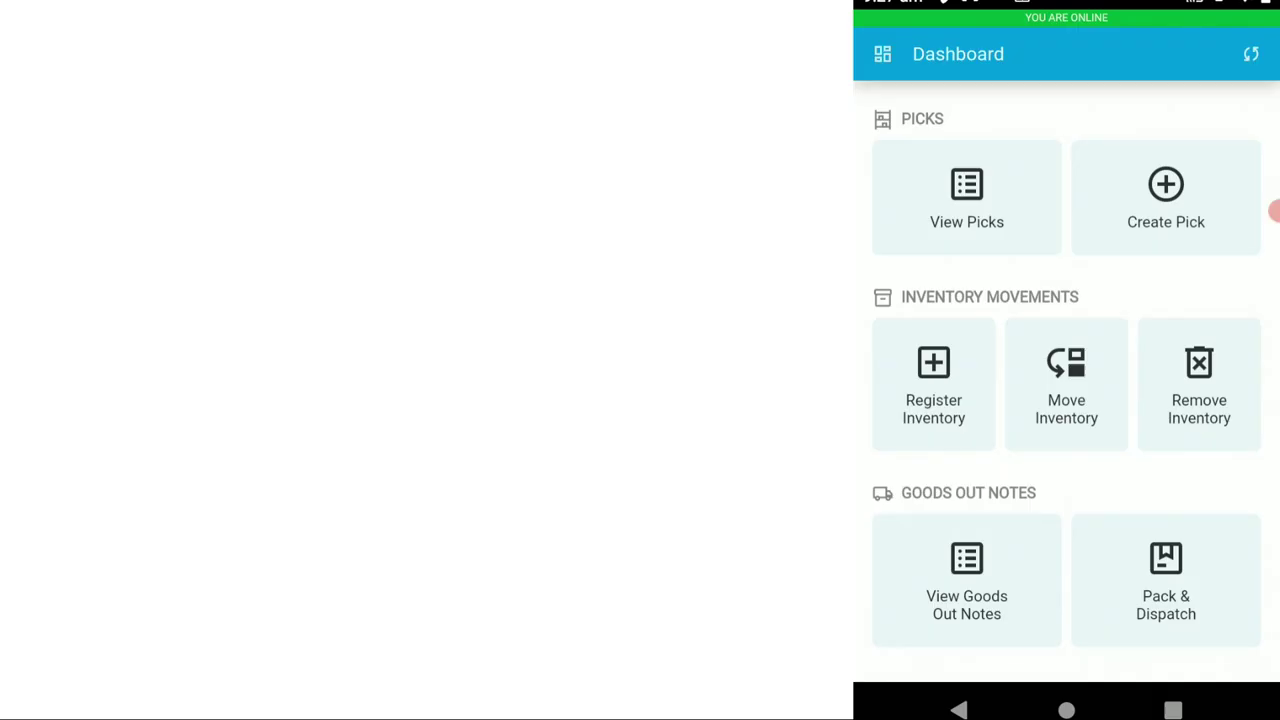
Step: Switch to the Stok.ly mobile app, view the list of goods out notes and return to the dashboard
scroll(1066, 380, "down", 2)
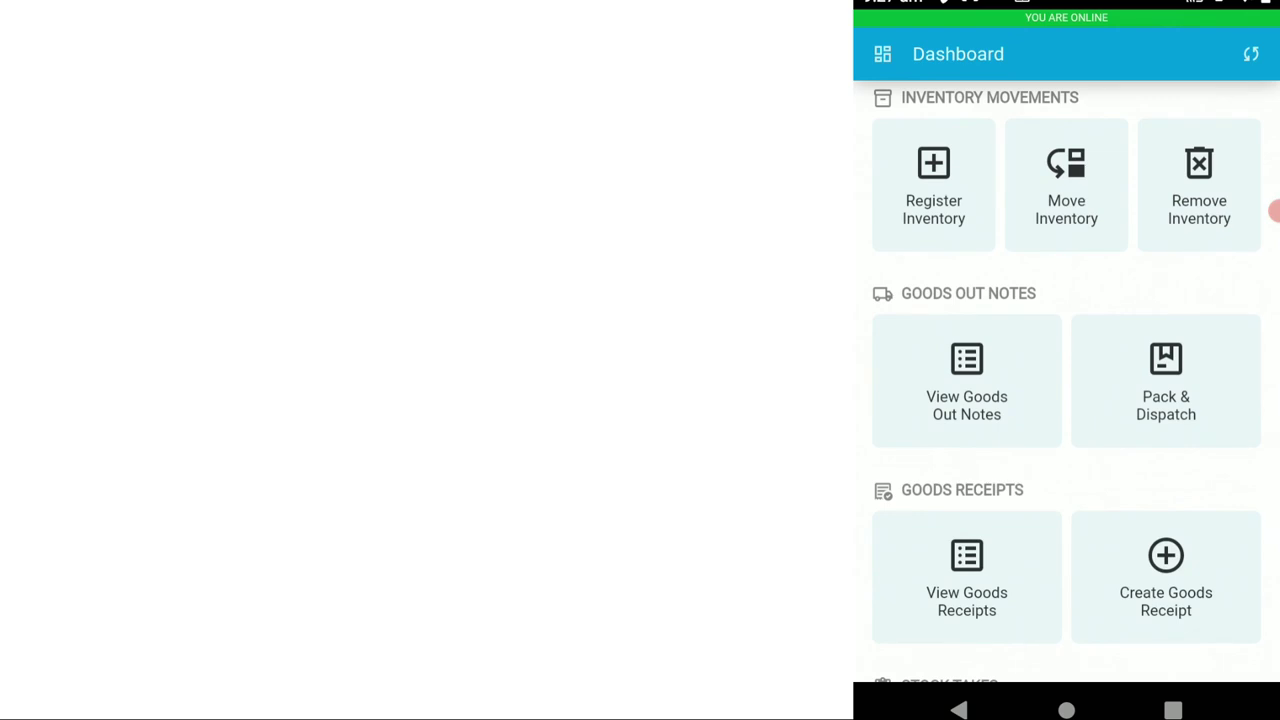
left_click(966, 380)
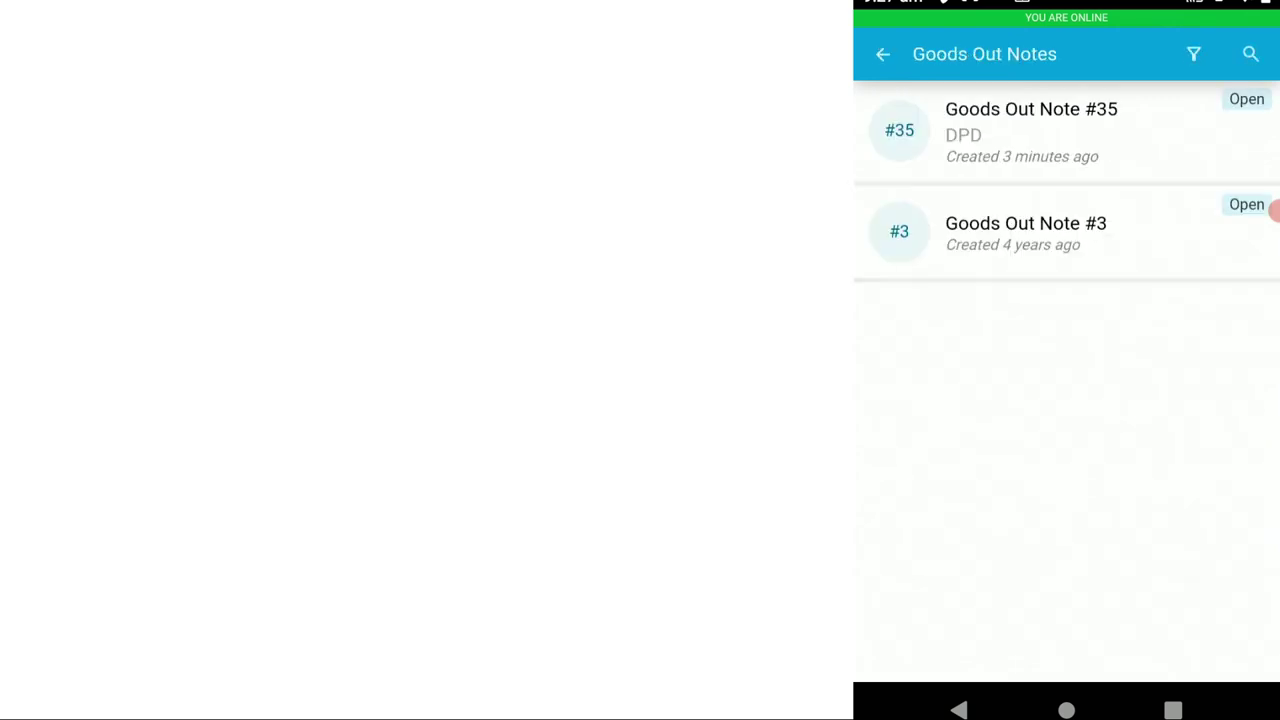
key("Escape")
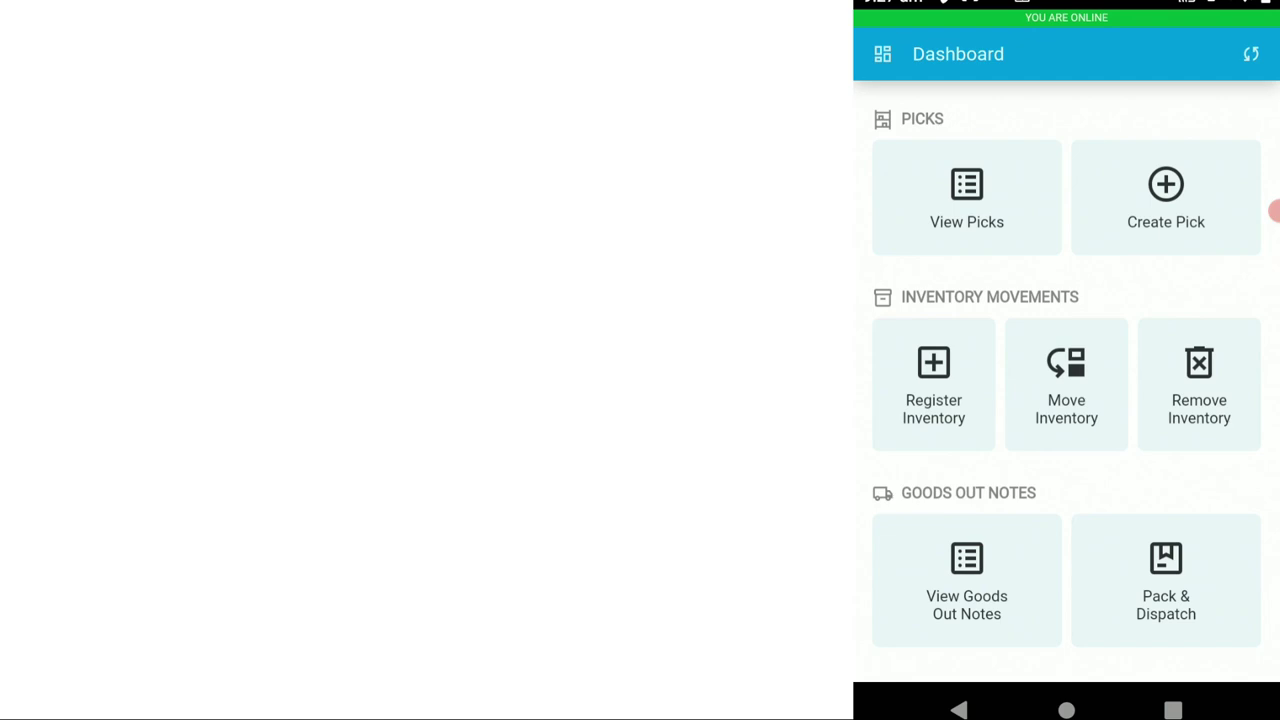
Step: Open the newest goods out note for packing and dispatch, and examine its details and the items in Package #1
left_click(1165, 580)
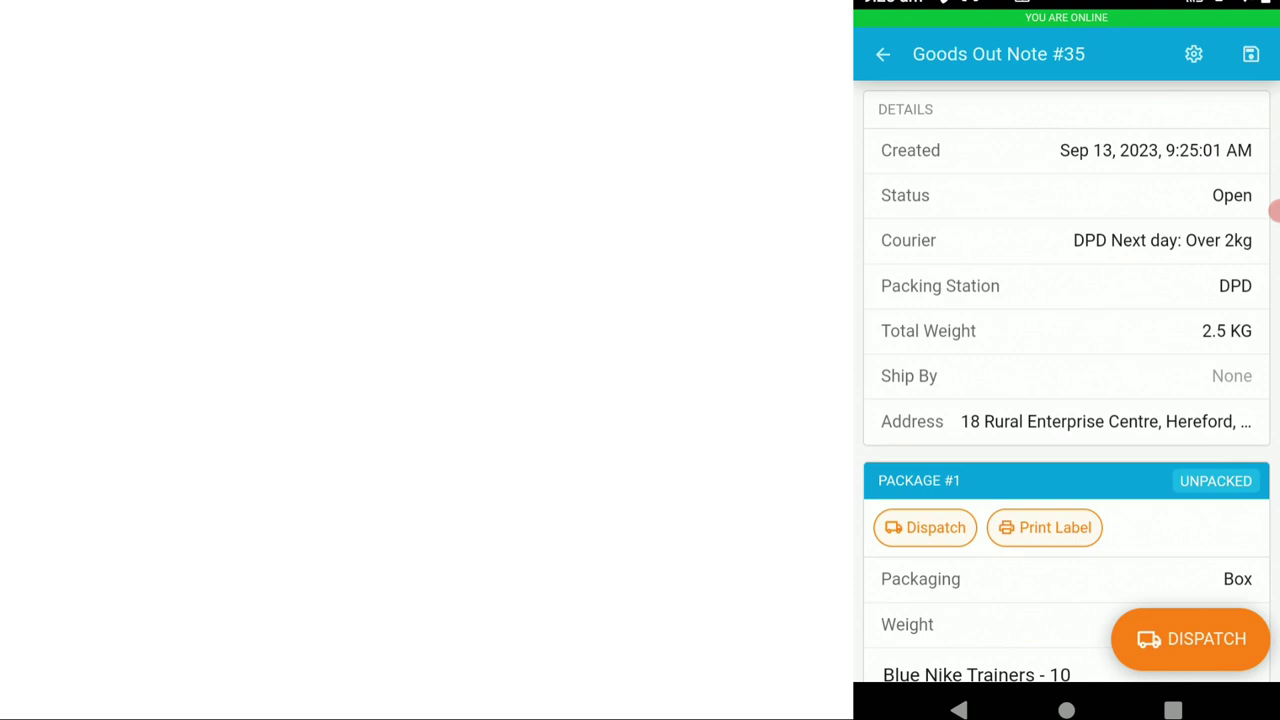
scroll(1066, 380, "down", 2)
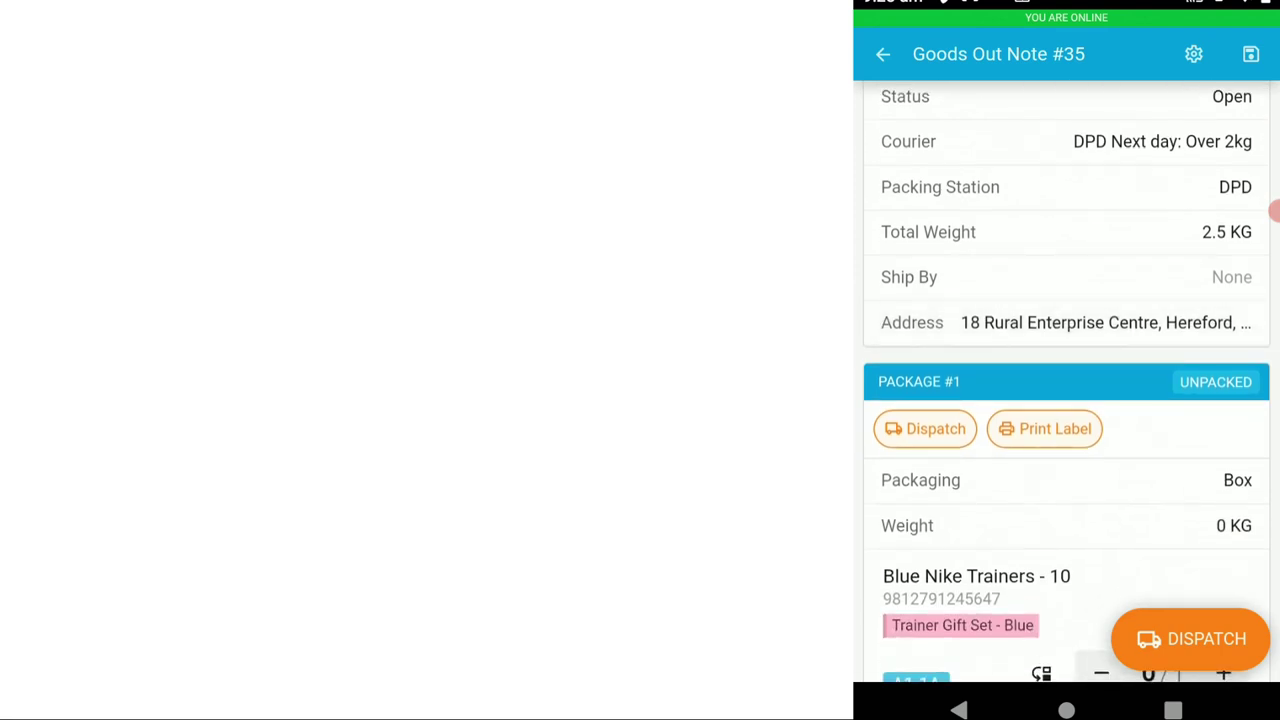
scroll(1066, 386, "down", 5)
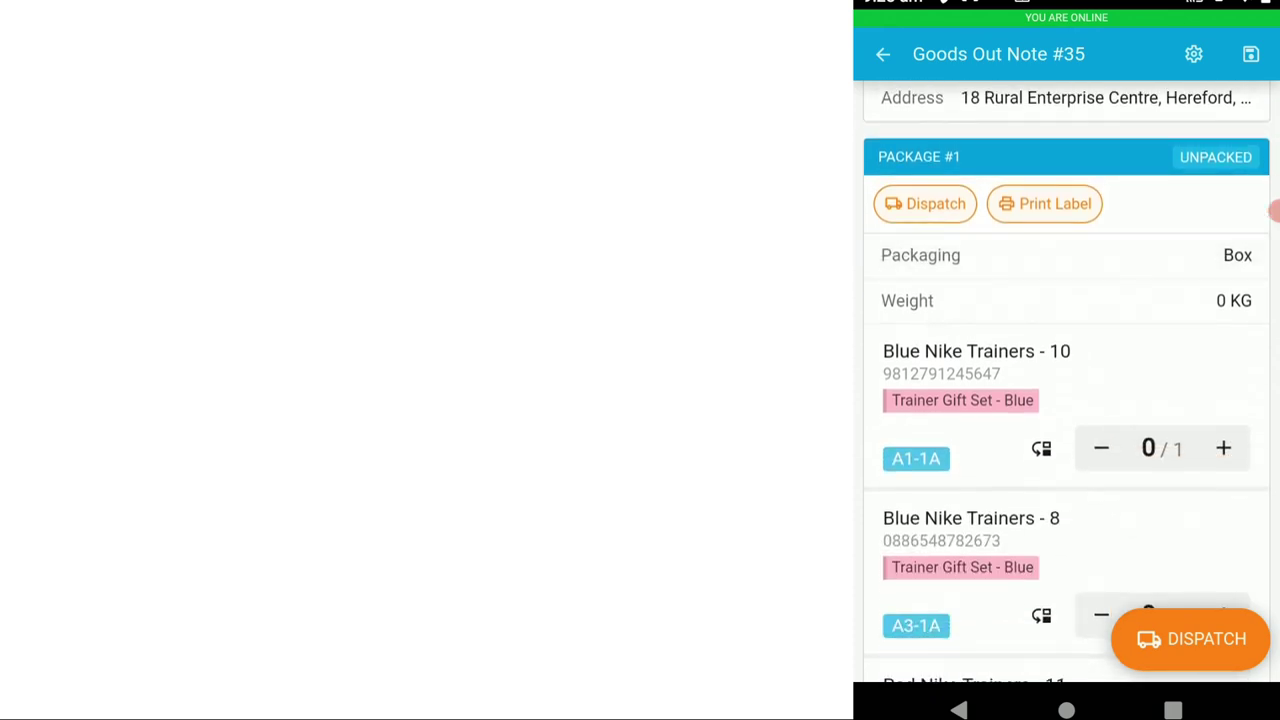
Step: Examine the items in Package #1, including the product details and inventory of Blue Nike Trainers - 10
scroll(1066, 386, "down", 3)
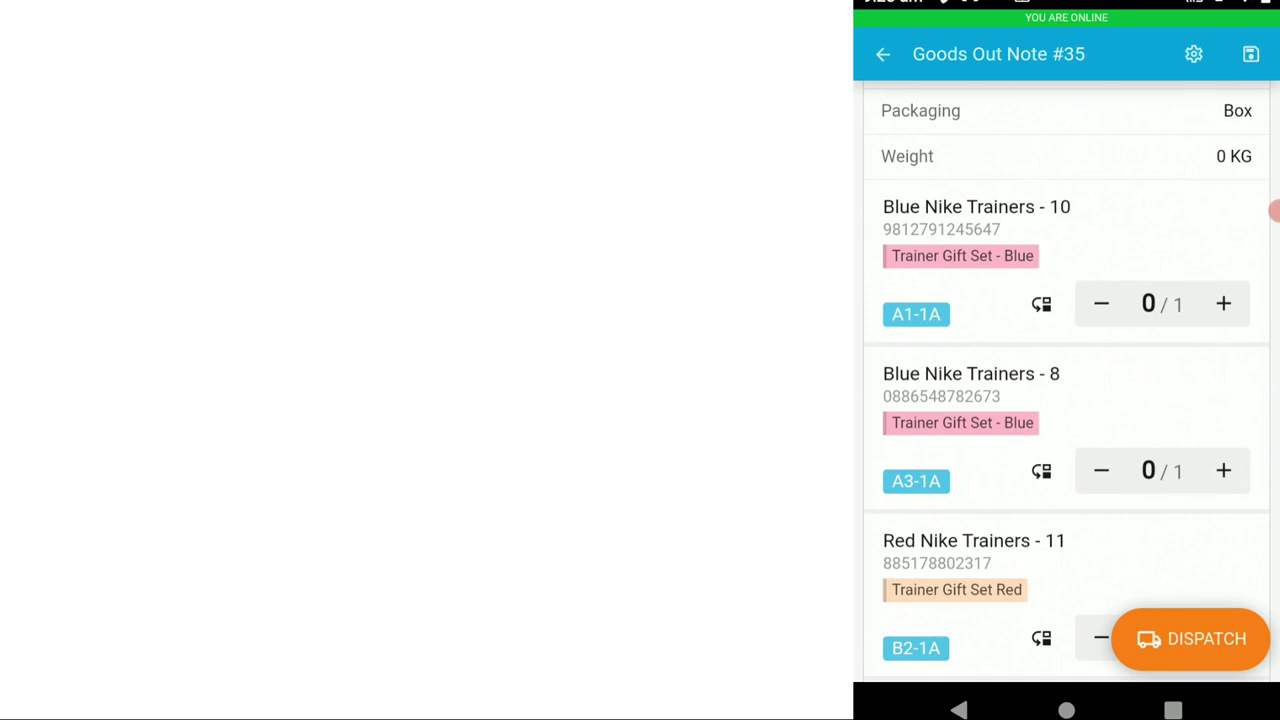
scroll(1066, 386, "down", 2)
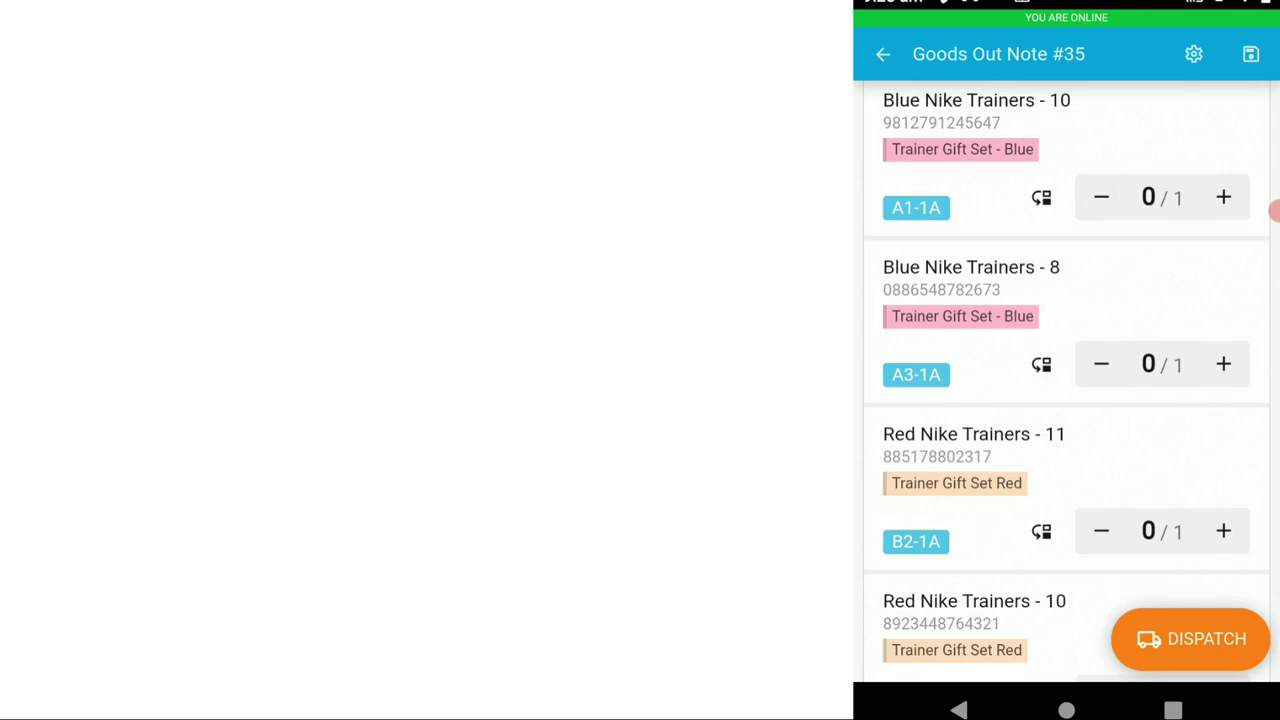
scroll(1066, 385, "down", 3)
scroll(1066, 385, "up", 3)
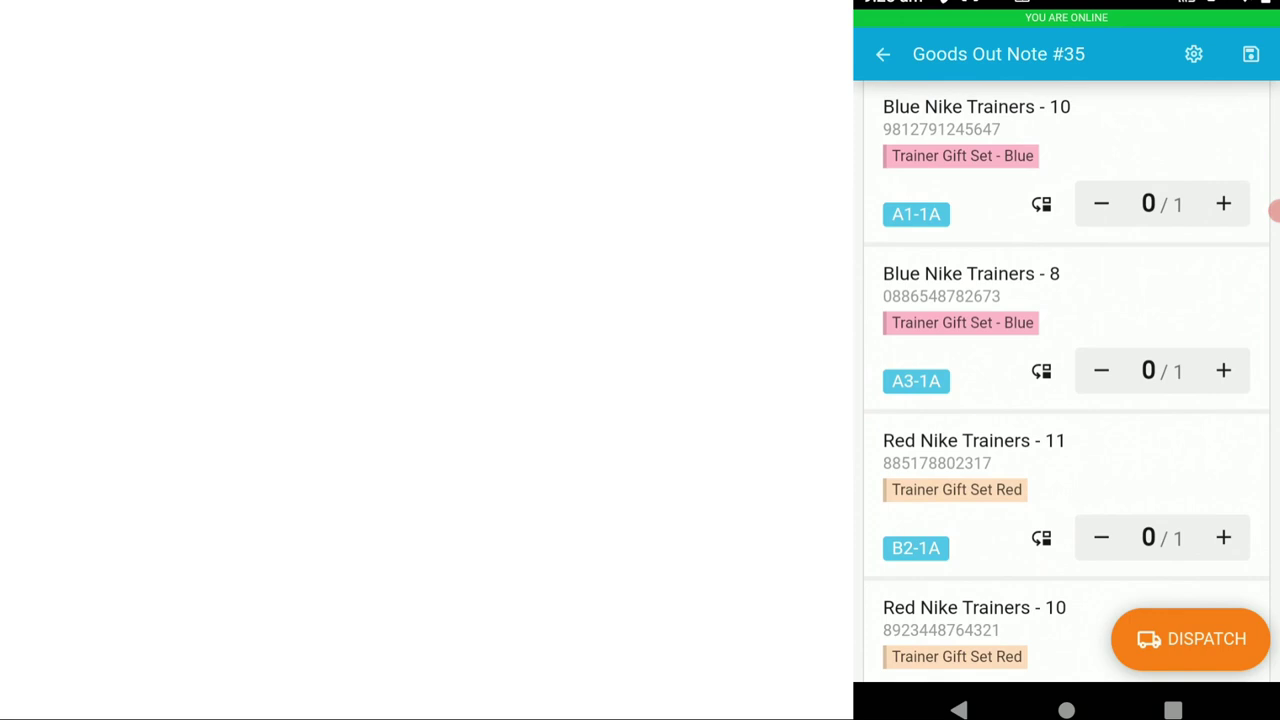
left_click(1275, 210)
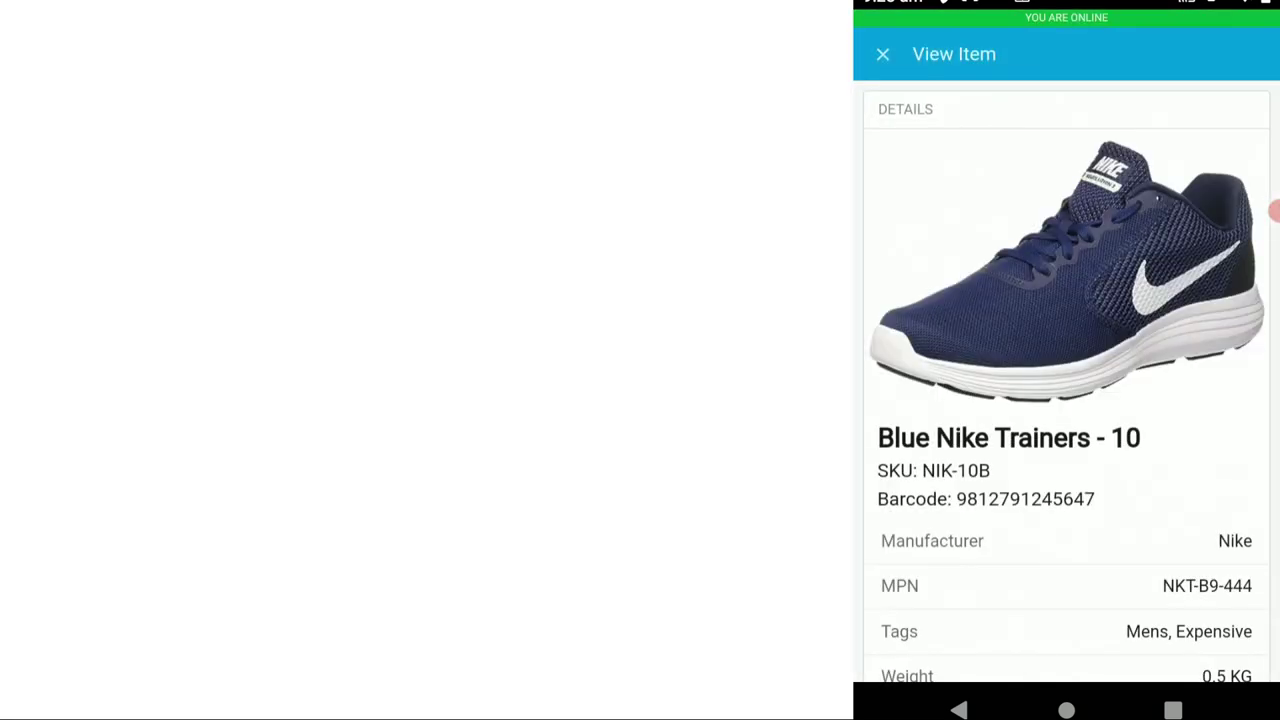
scroll(1275, 210, "down", 5)
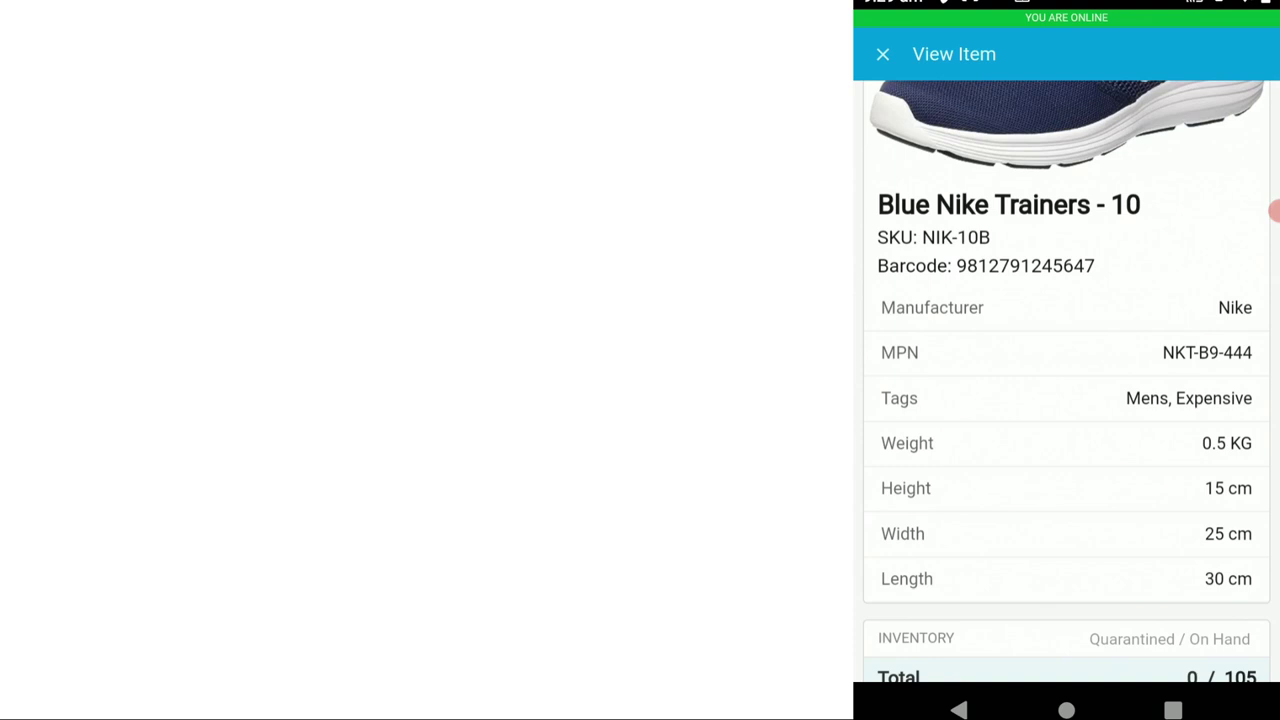
scroll(1275, 210, "down", 2)
scroll(1275, 210, "down", 2)
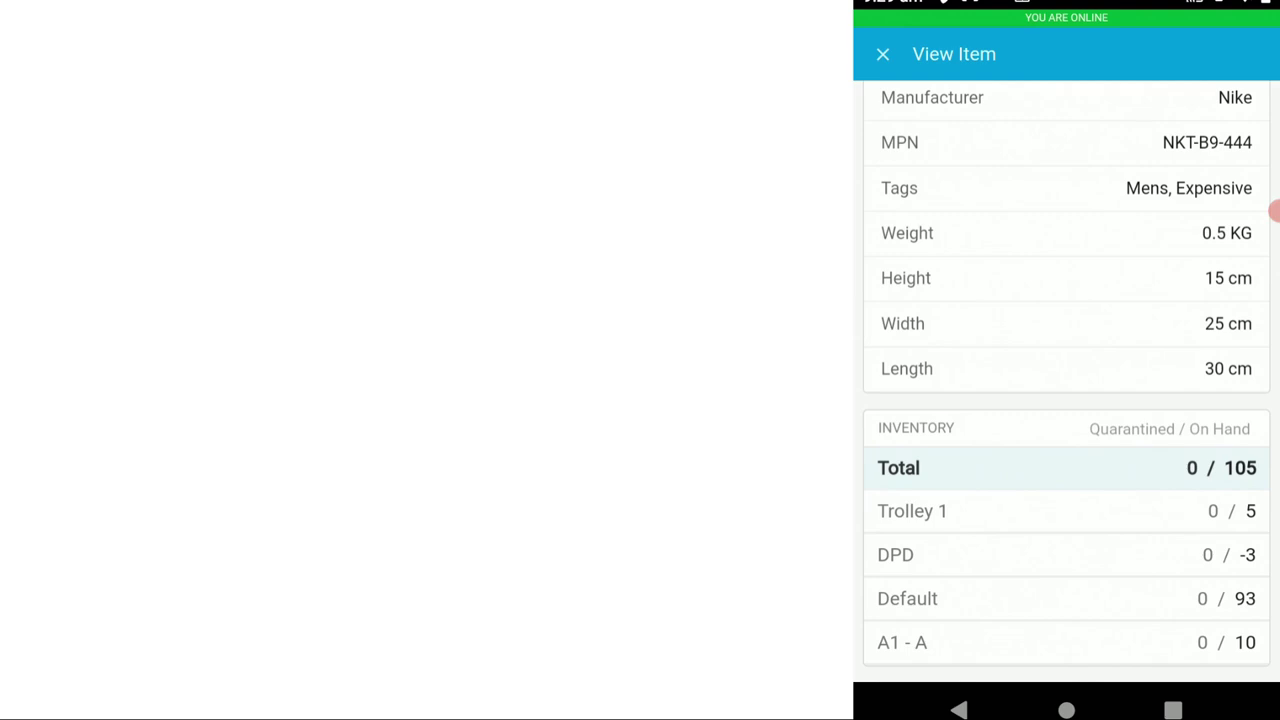
key("Escape")
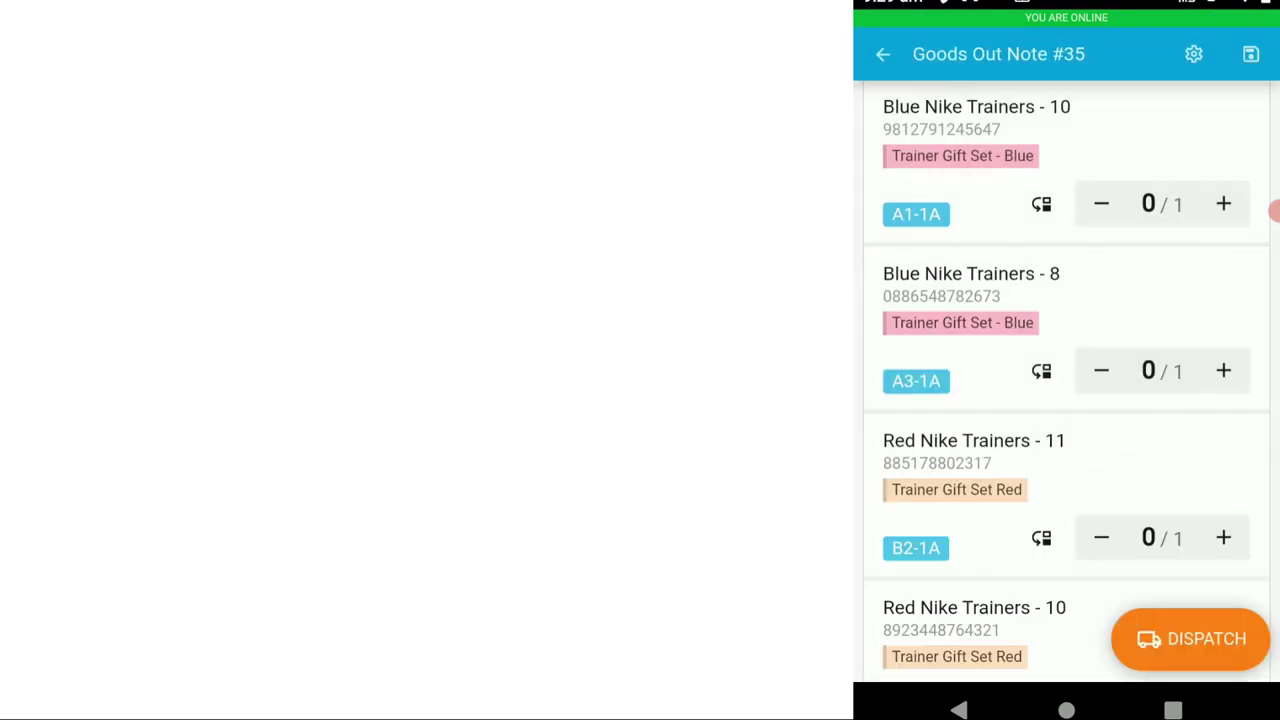
Step: Choose Box as the packaging for Package #1 and view the package's weight entry without entering a value
scroll(1275, 210, "up", 3)
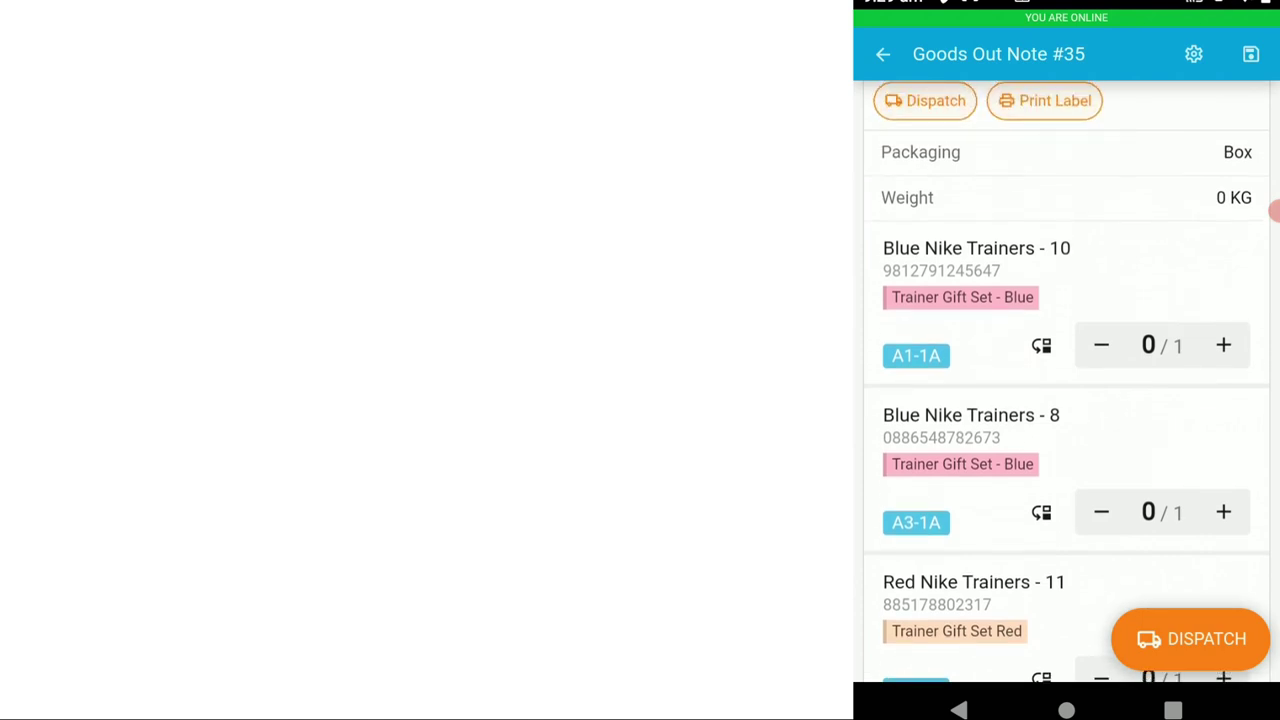
left_click(1066, 152)
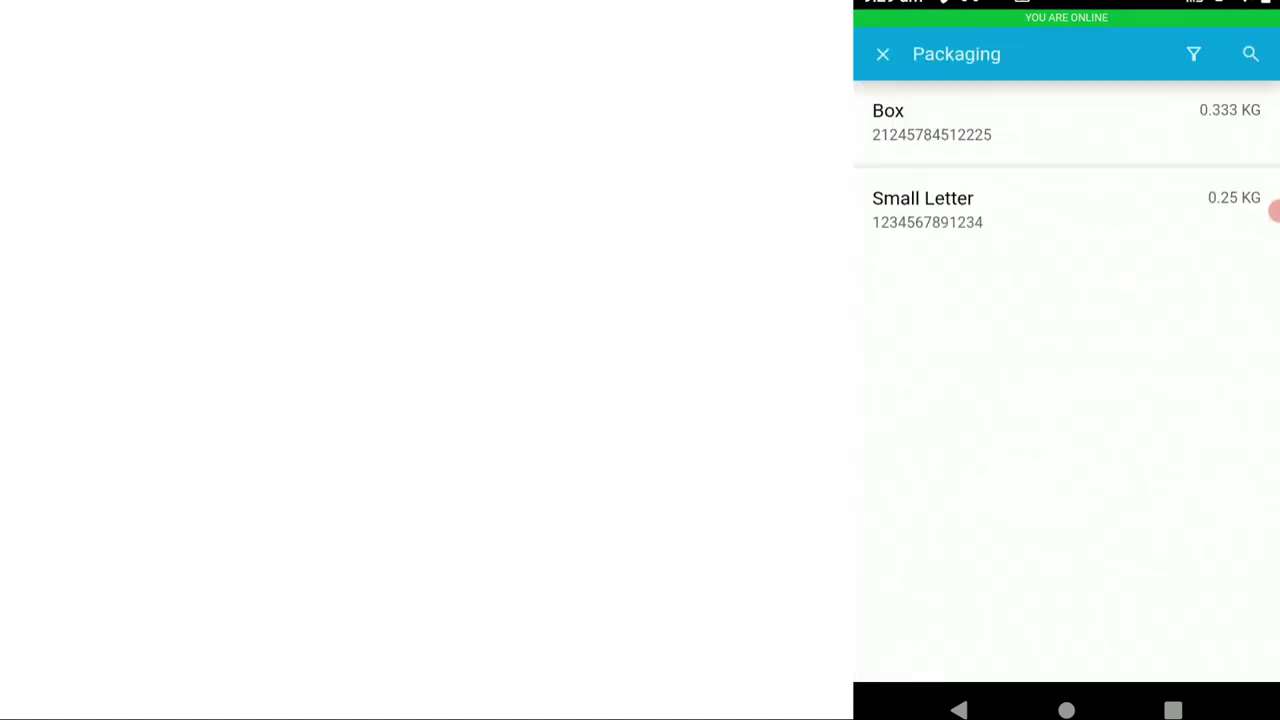
left_click(1066, 122)
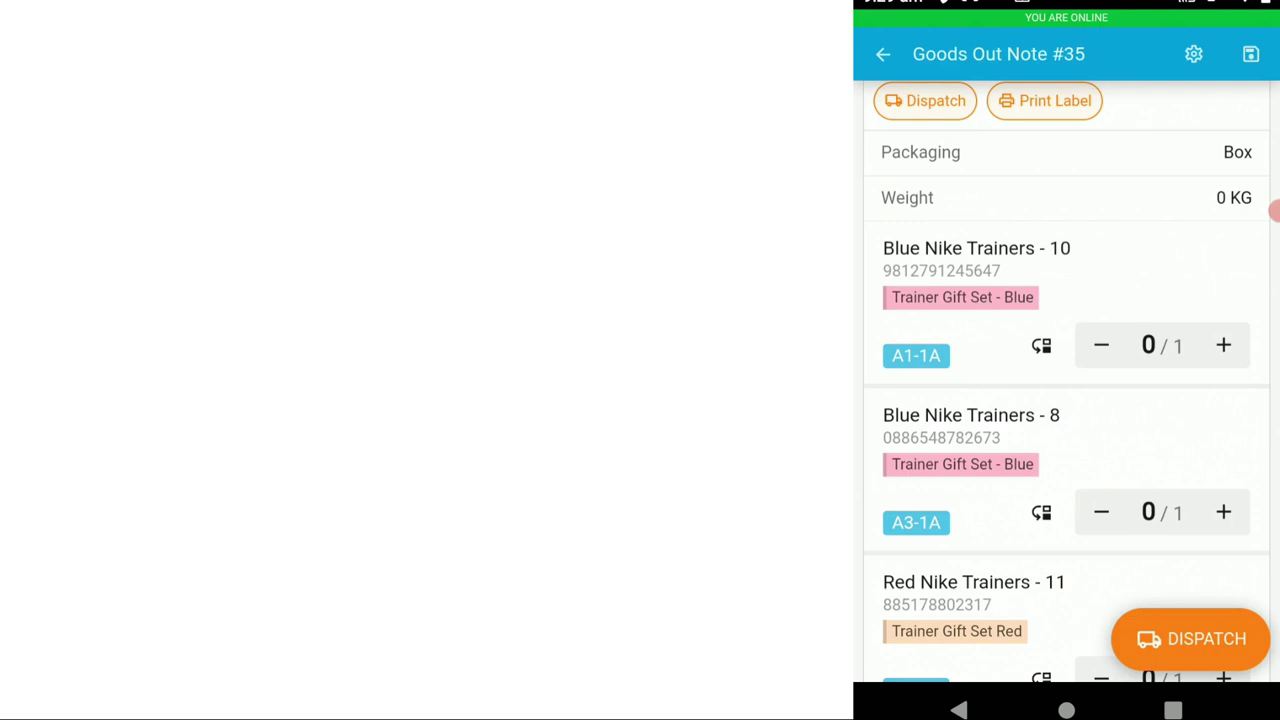
left_click(1275, 210)
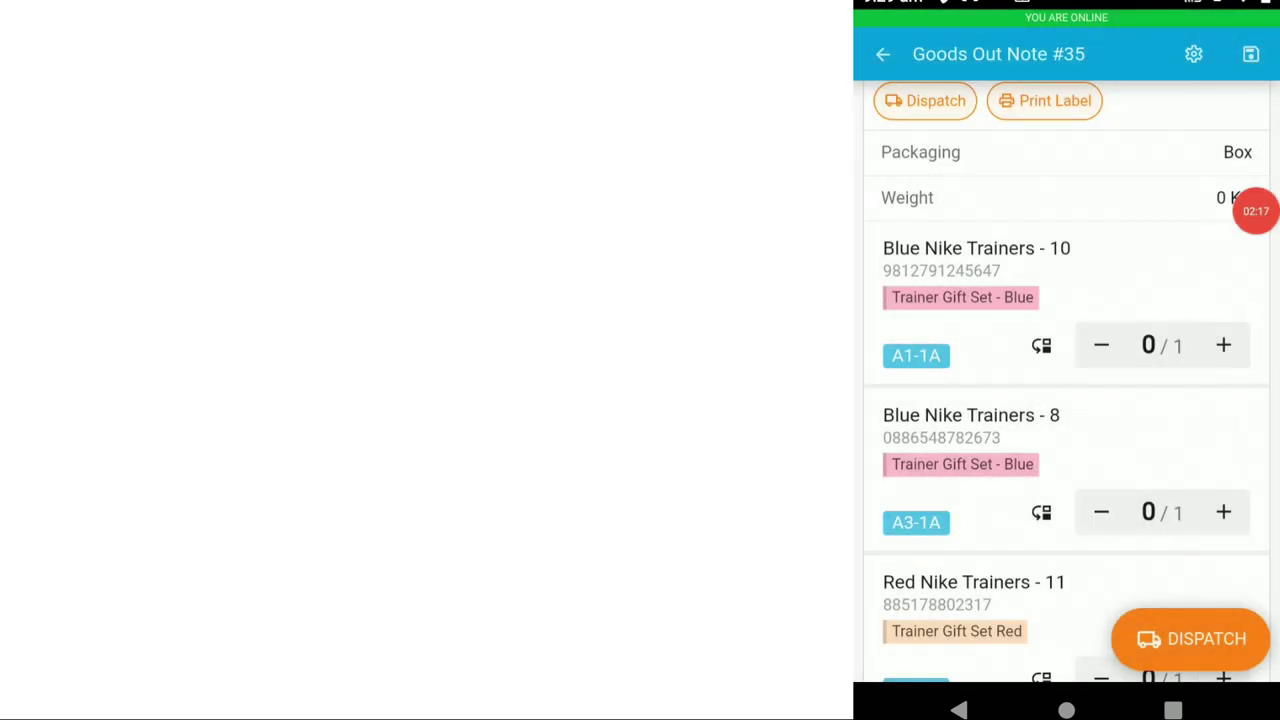
scroll(1066, 380, "up", 2)
left_click(1066, 300)
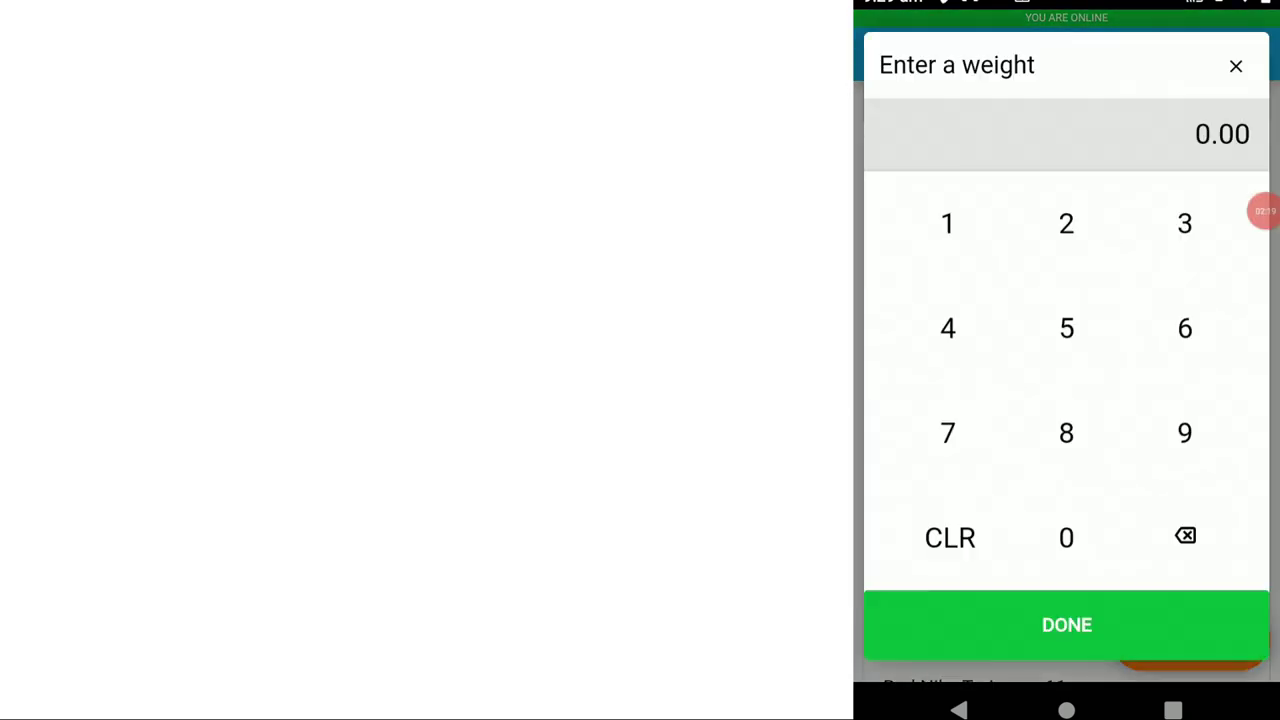
left_click(1236, 66)
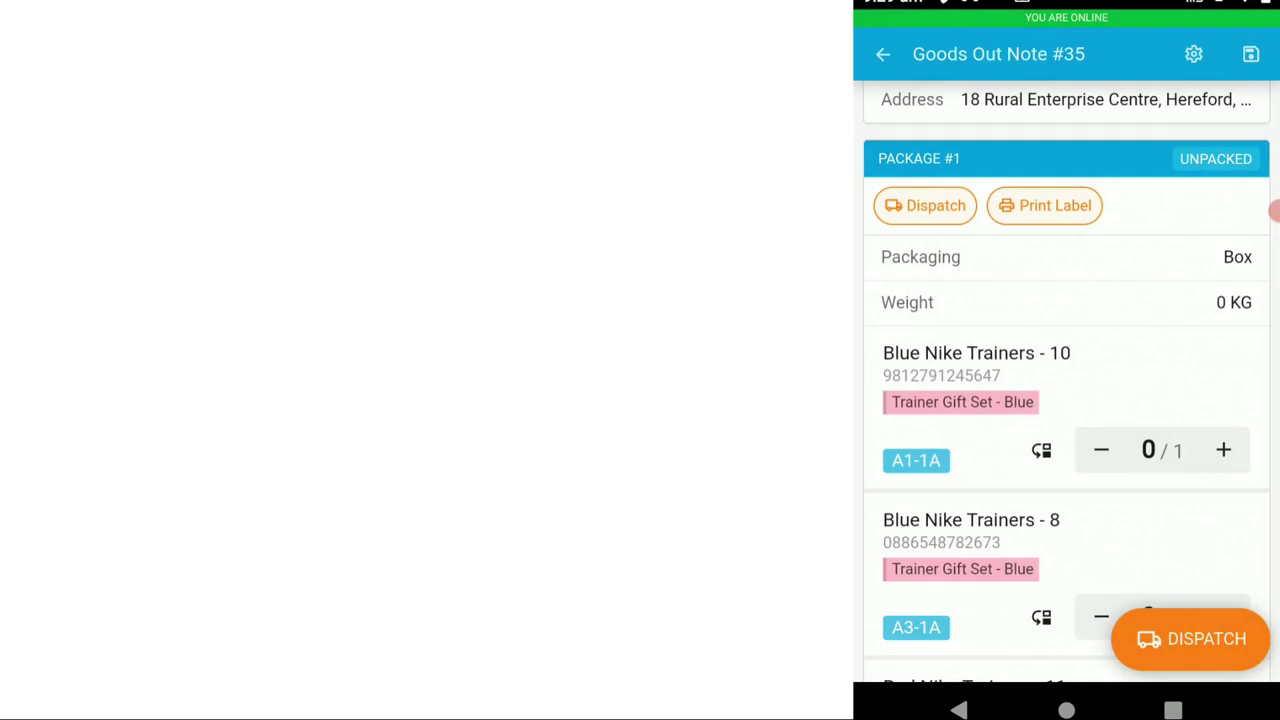
Step: View the options for moving Blue Nike Trainers - 10 to a new package, without moving the item
scroll(1066, 380, "down", 3)
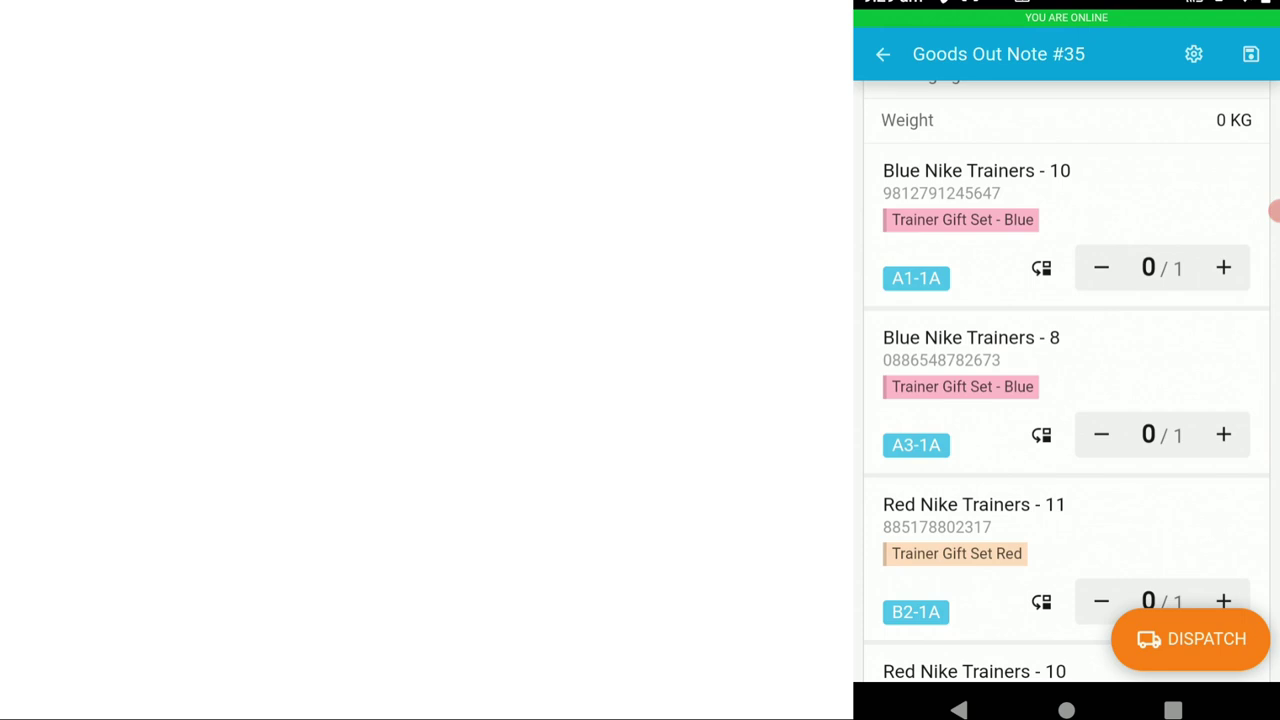
left_click(1041, 268)
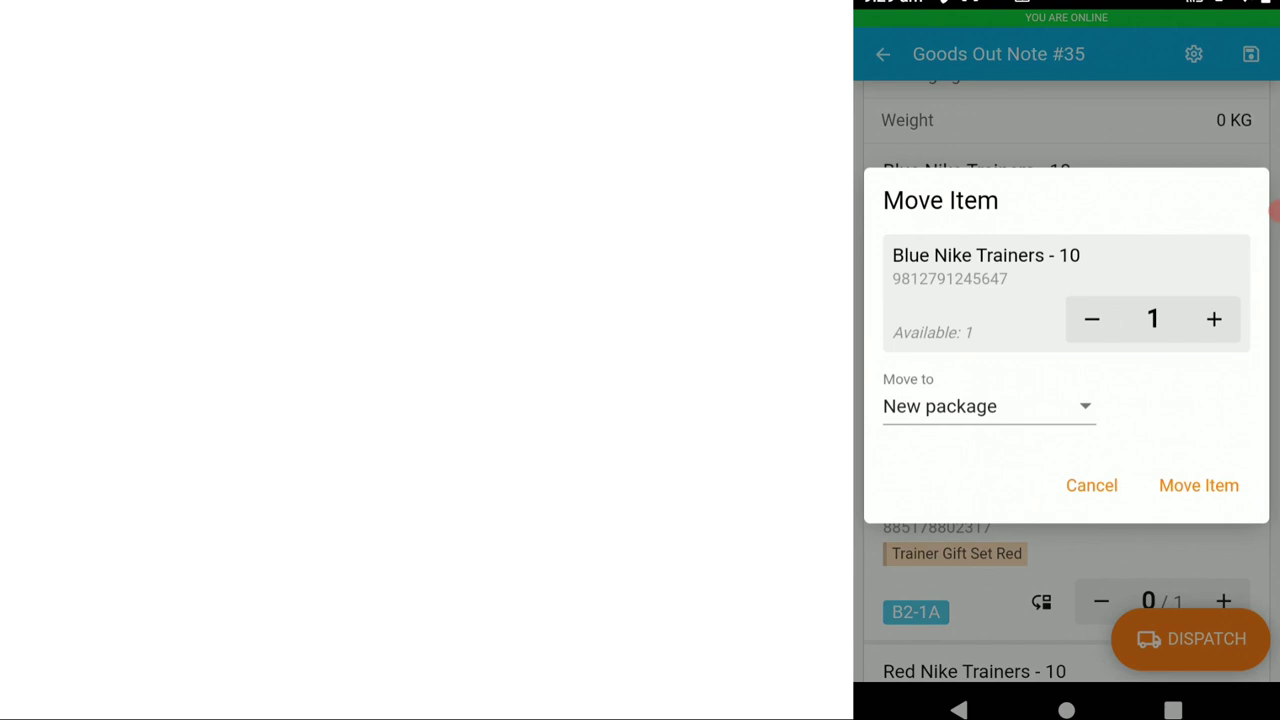
key("Escape")
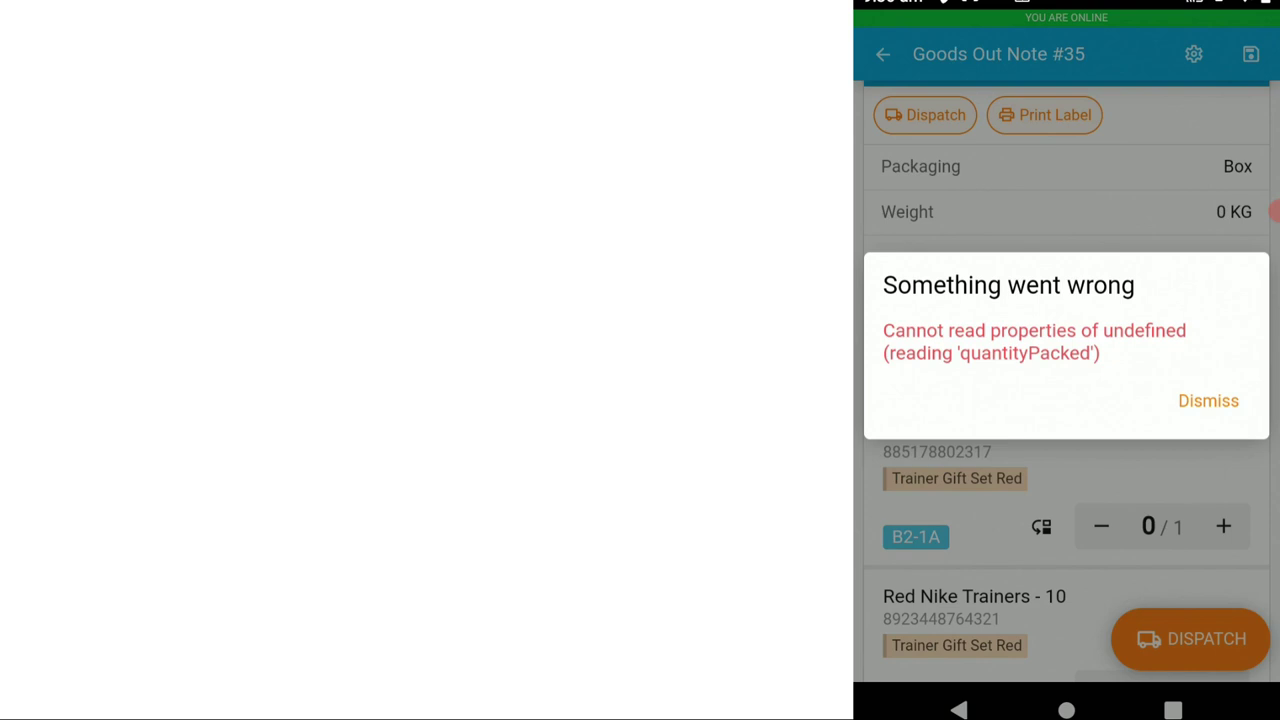
Step: Dismiss the error and set the packed quantity of Blue Nike Trainers - 8 to 1
key("Escape")
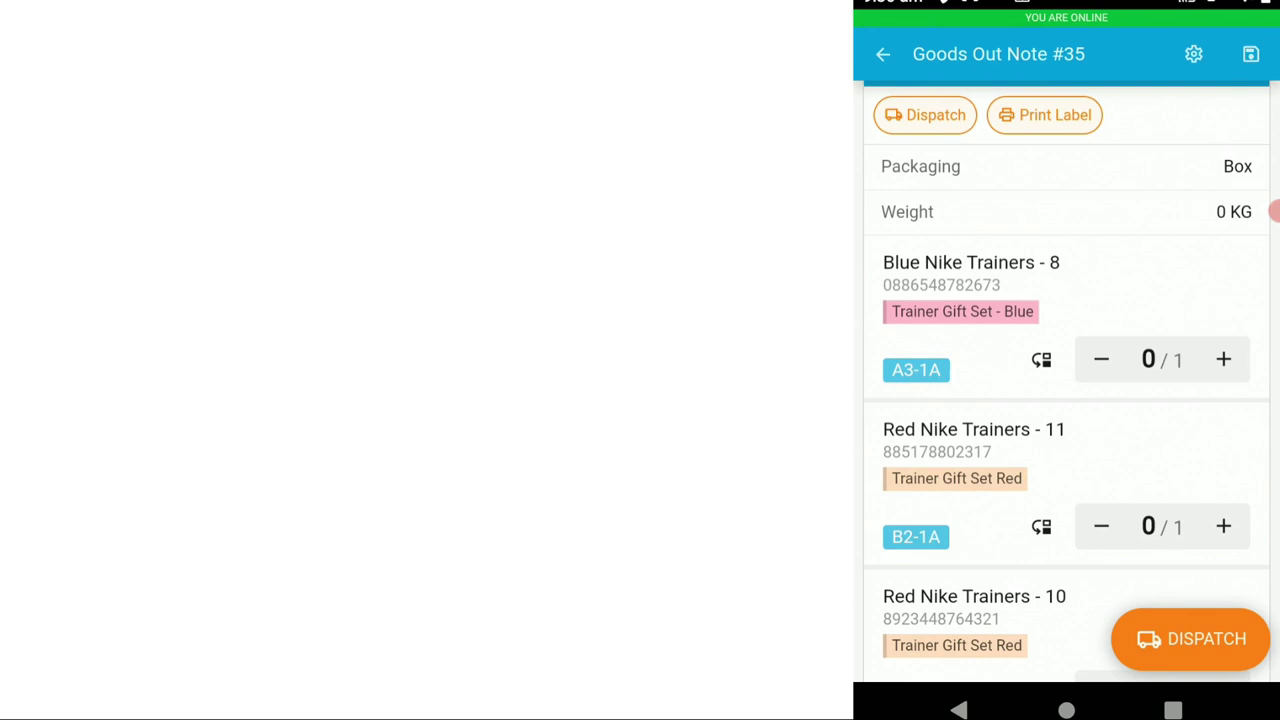
left_click(1223, 359)
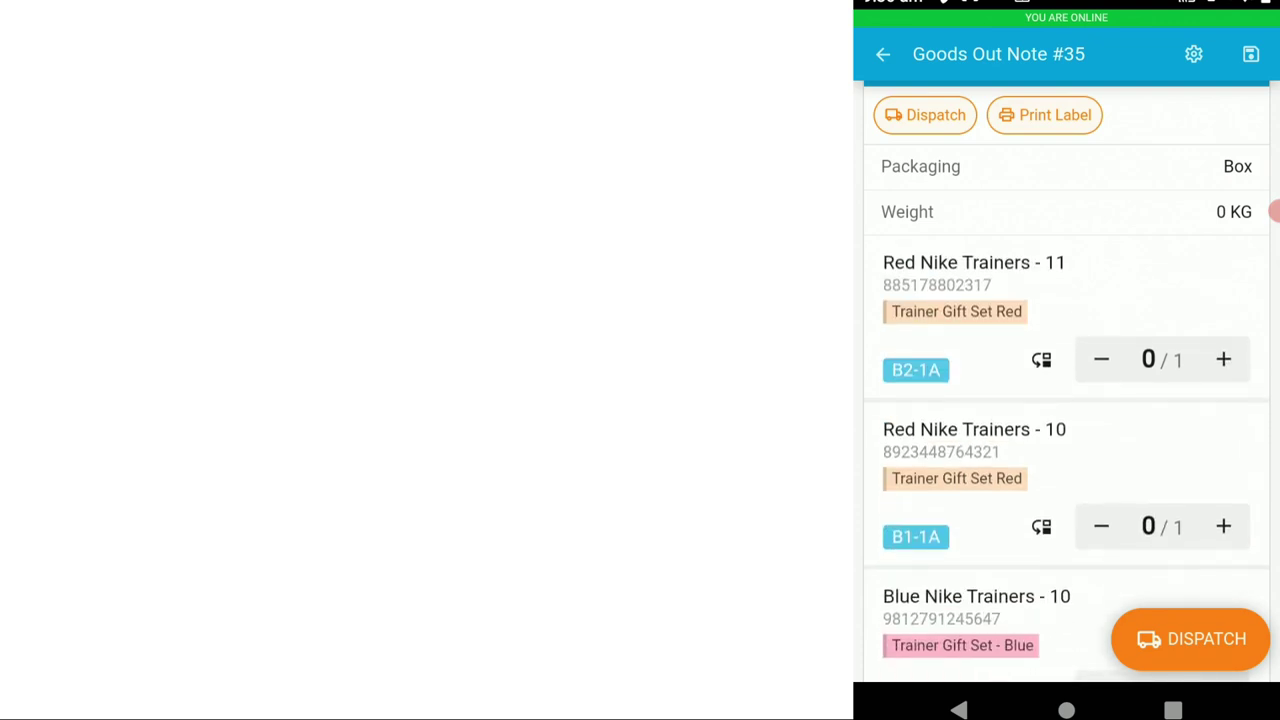
Step: Try to set the packed quantity of Red Nike Trainers - 11 to 20, and close the quantity entry
left_click(1155, 359)
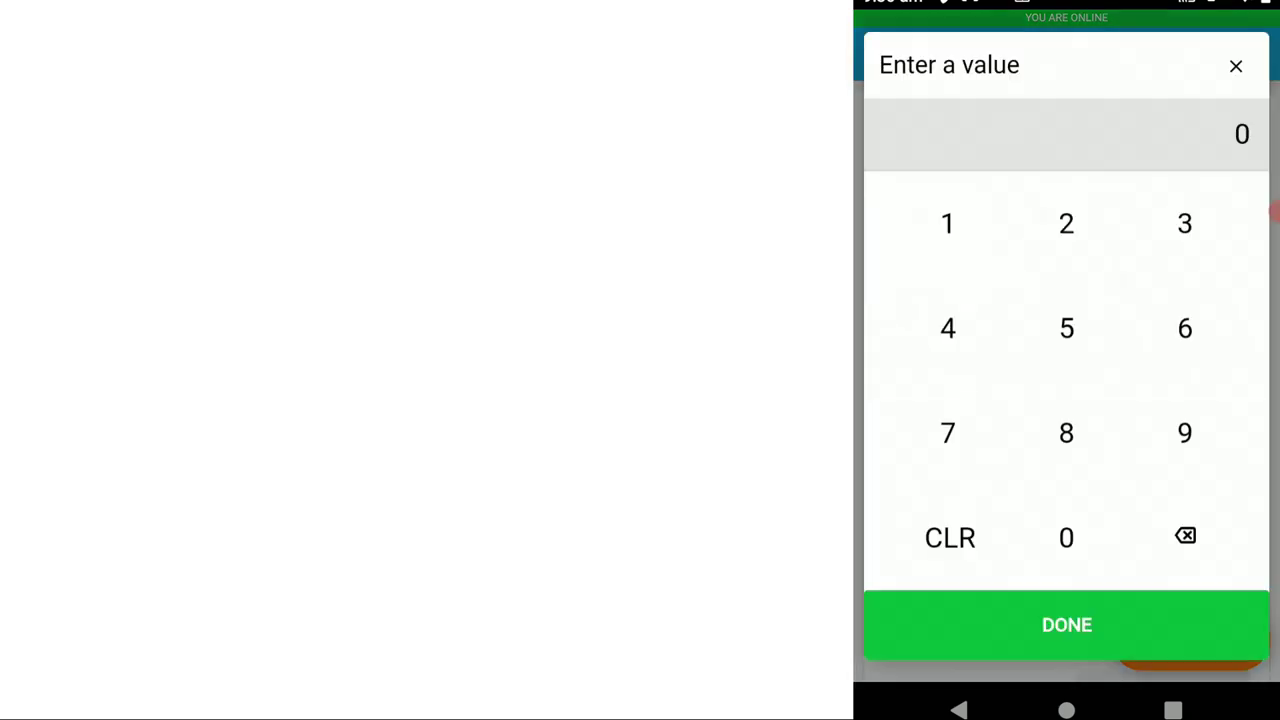
left_click(1066, 223)
left_click(1066, 537)
left_click(1066, 624)
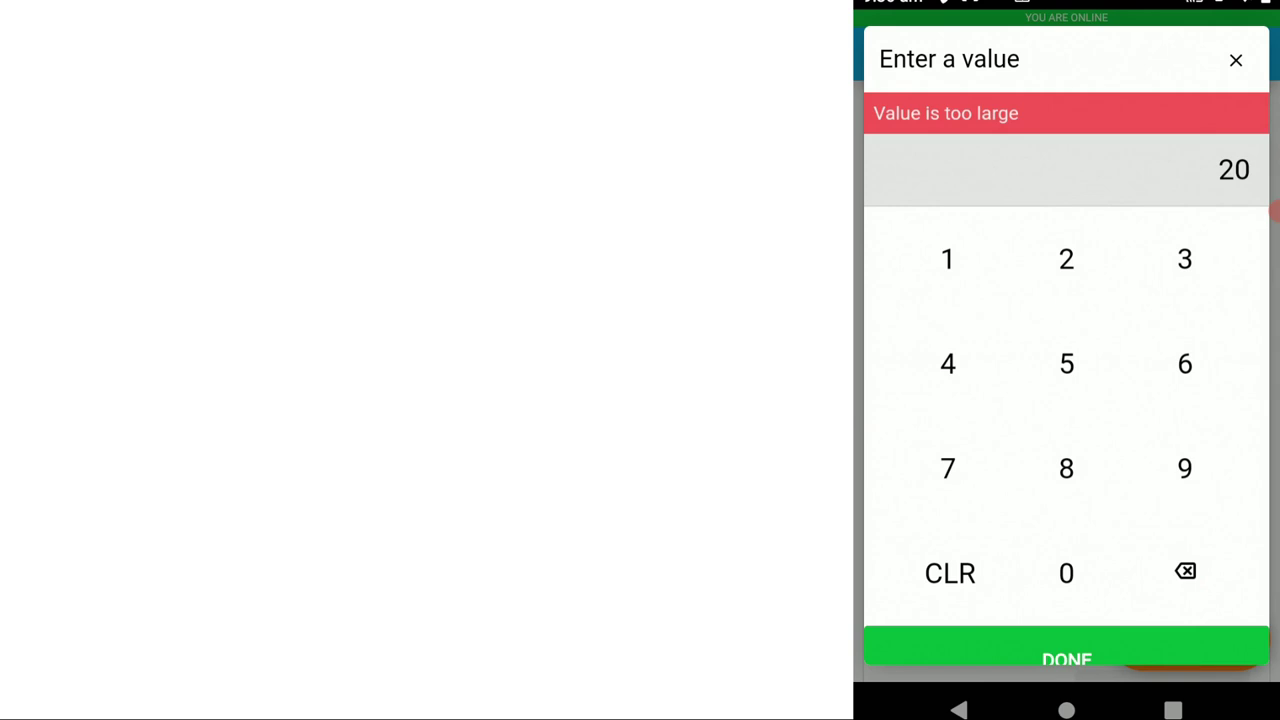
left_click(1236, 59)
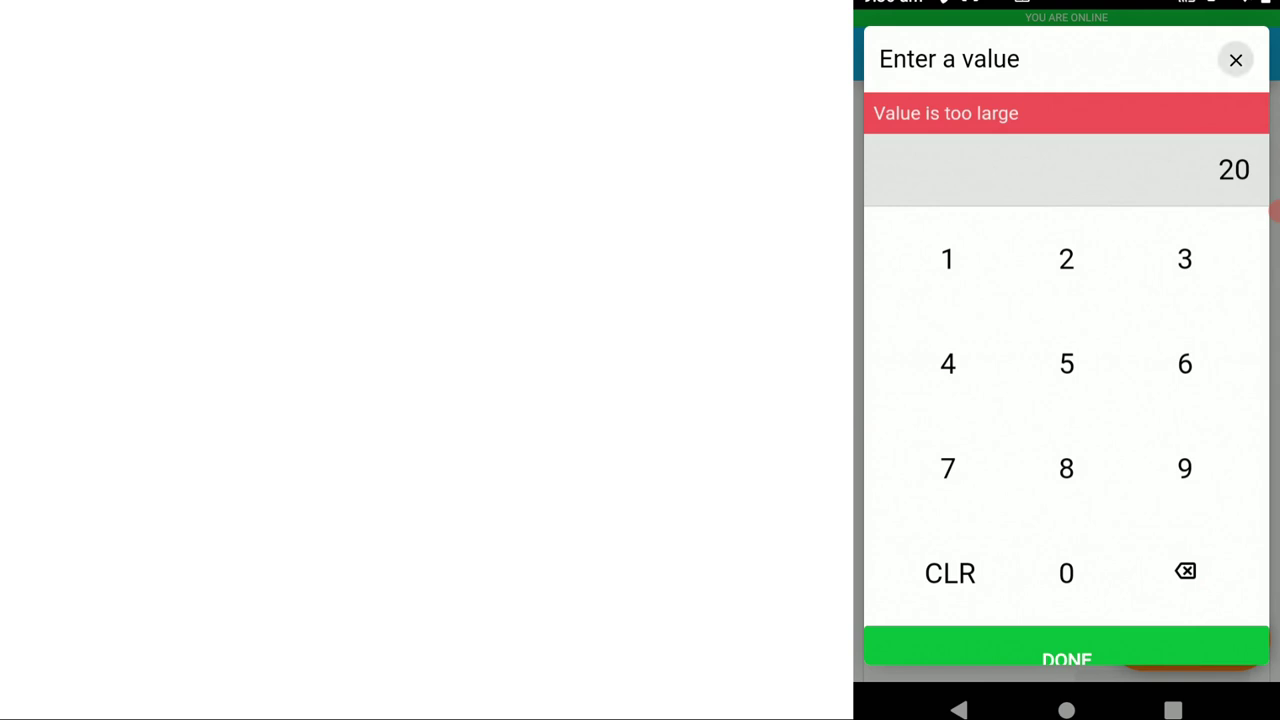
Step: Pack one unit each of Red Nike Trainers - 11 and Red Nike Trainers - 10, and review the packed items
left_click(1223, 359)
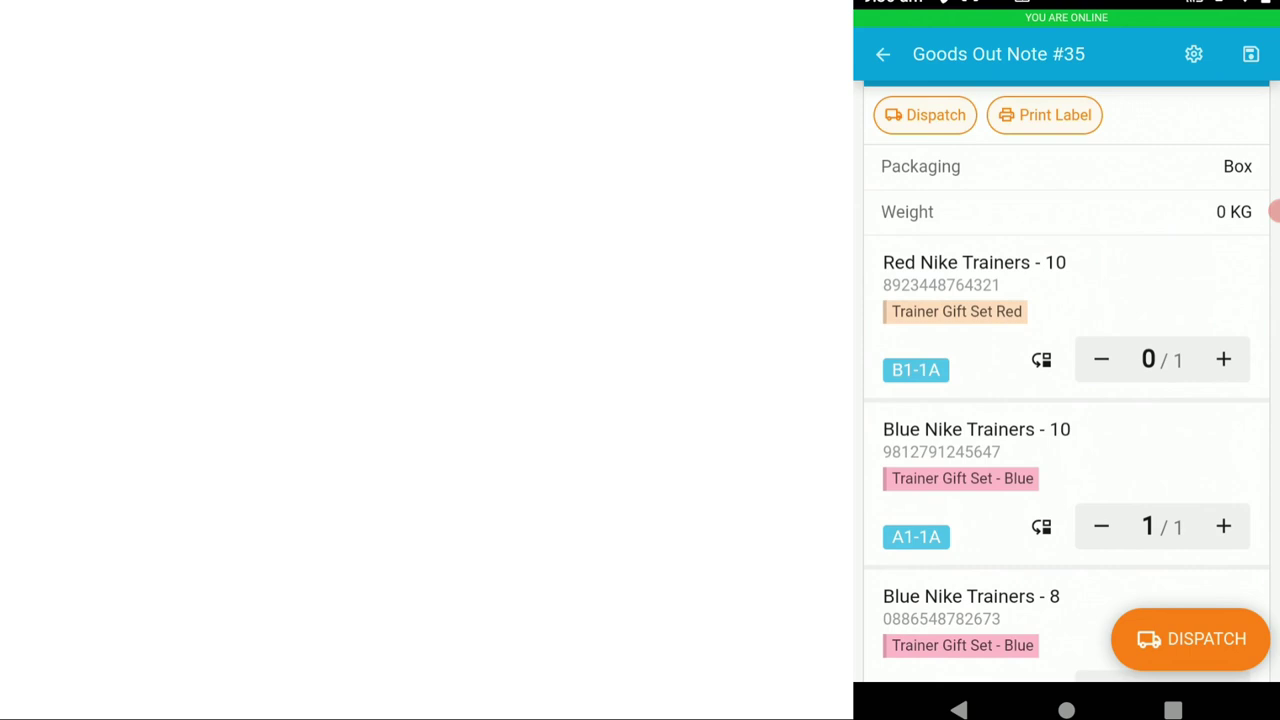
left_click(1223, 359)
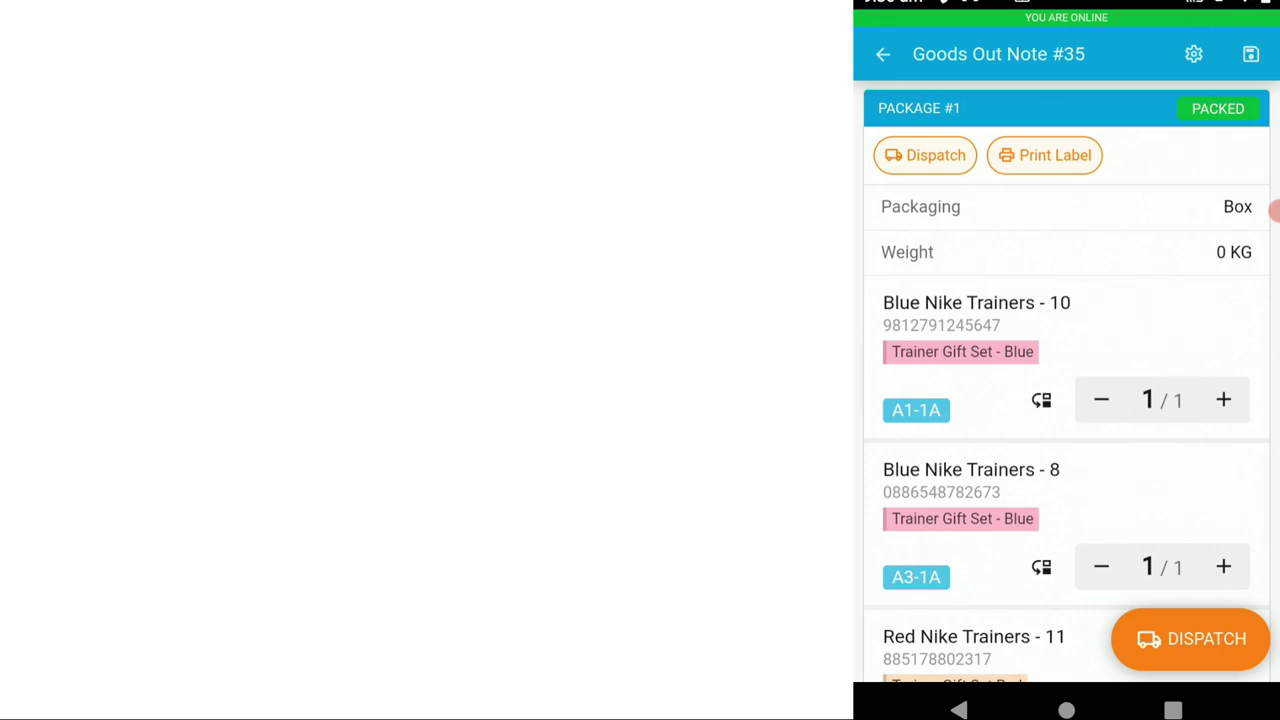
scroll(1275, 210, "down", 4)
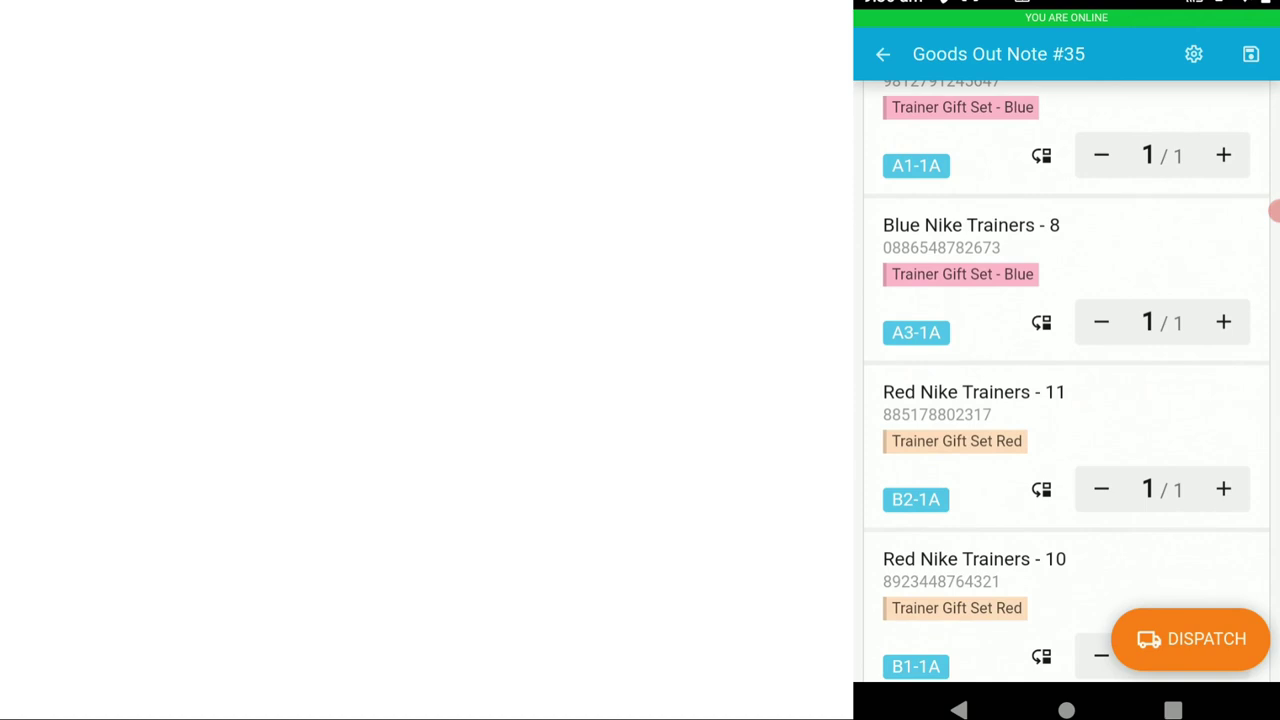
Step: Dispatch the packed goods out note without printing a label
left_click(1190, 638)
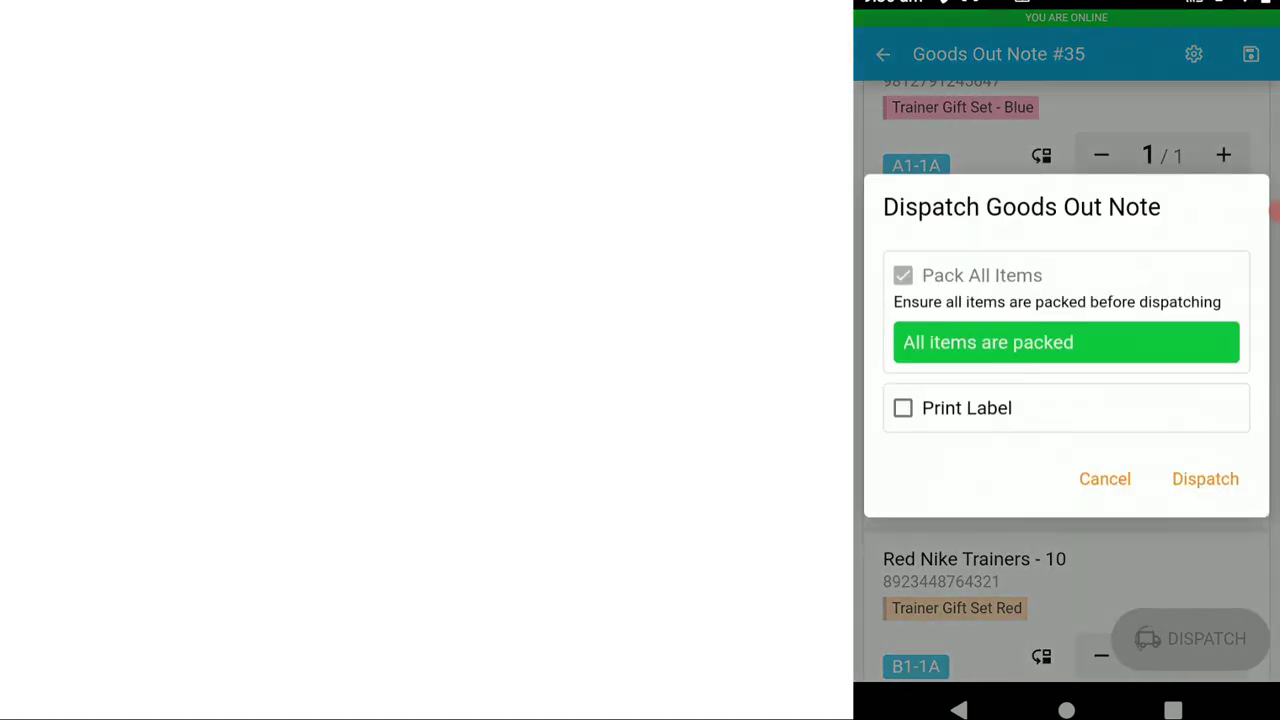
left_click(903, 408)
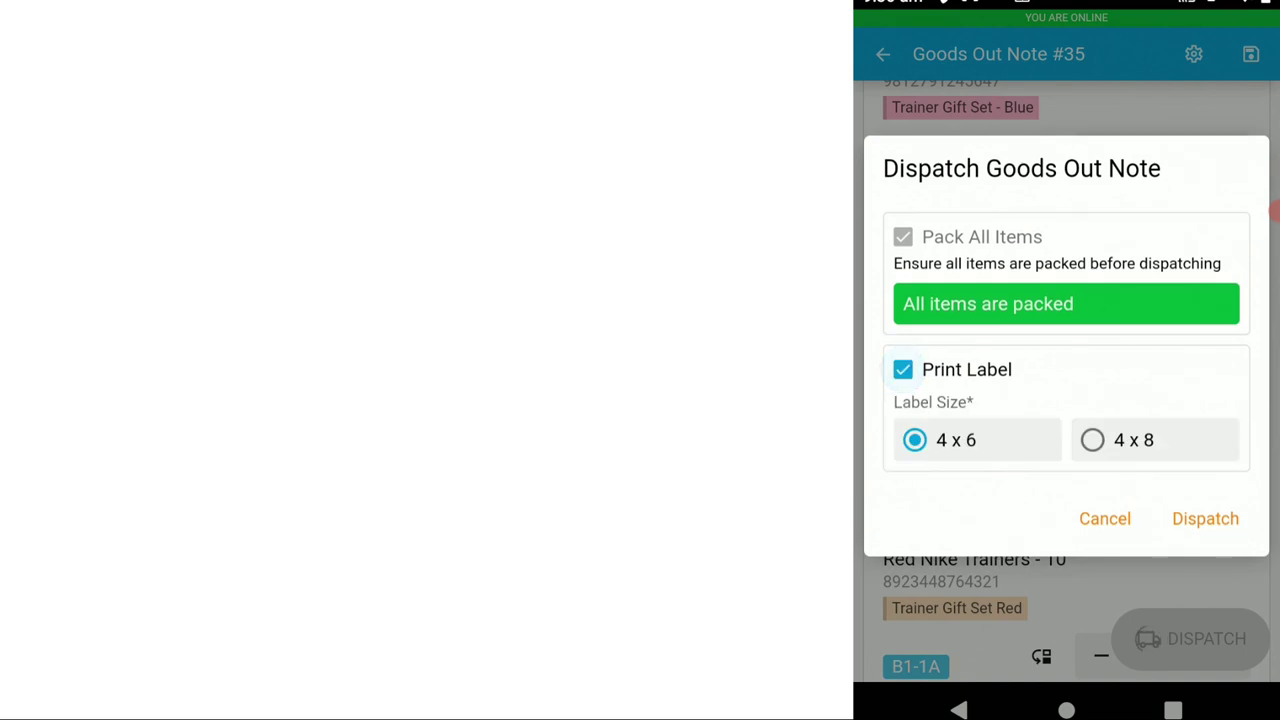
left_click(903, 369)
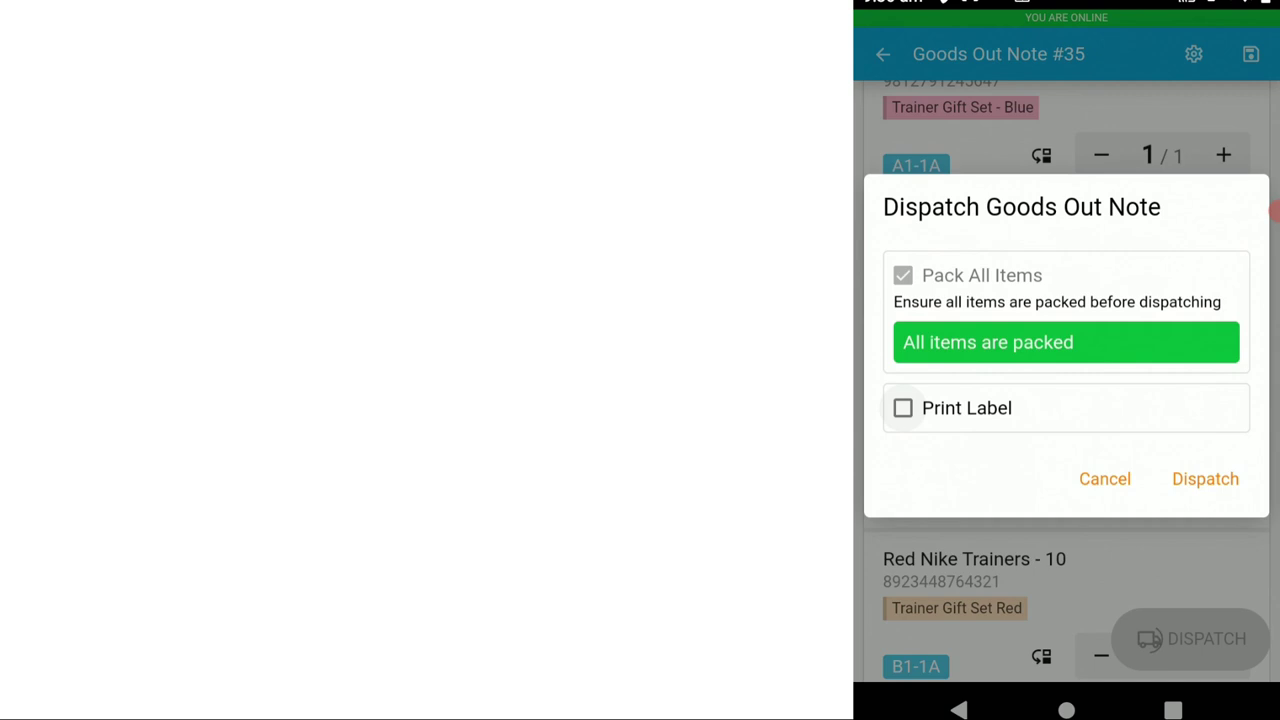
left_click(1205, 479)
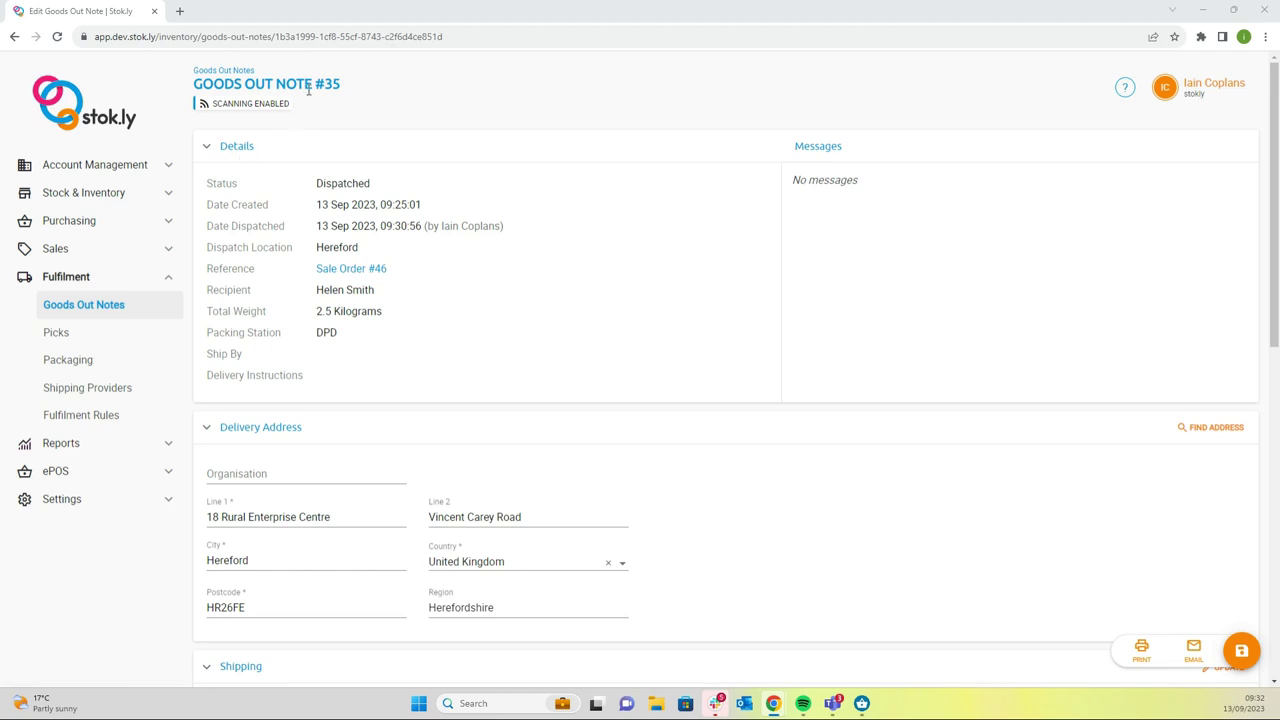
Step: In the Stok.ly web app, examine the goods out note's shipping details and the items in Package #1
scroll(426, 220, "down", 4)
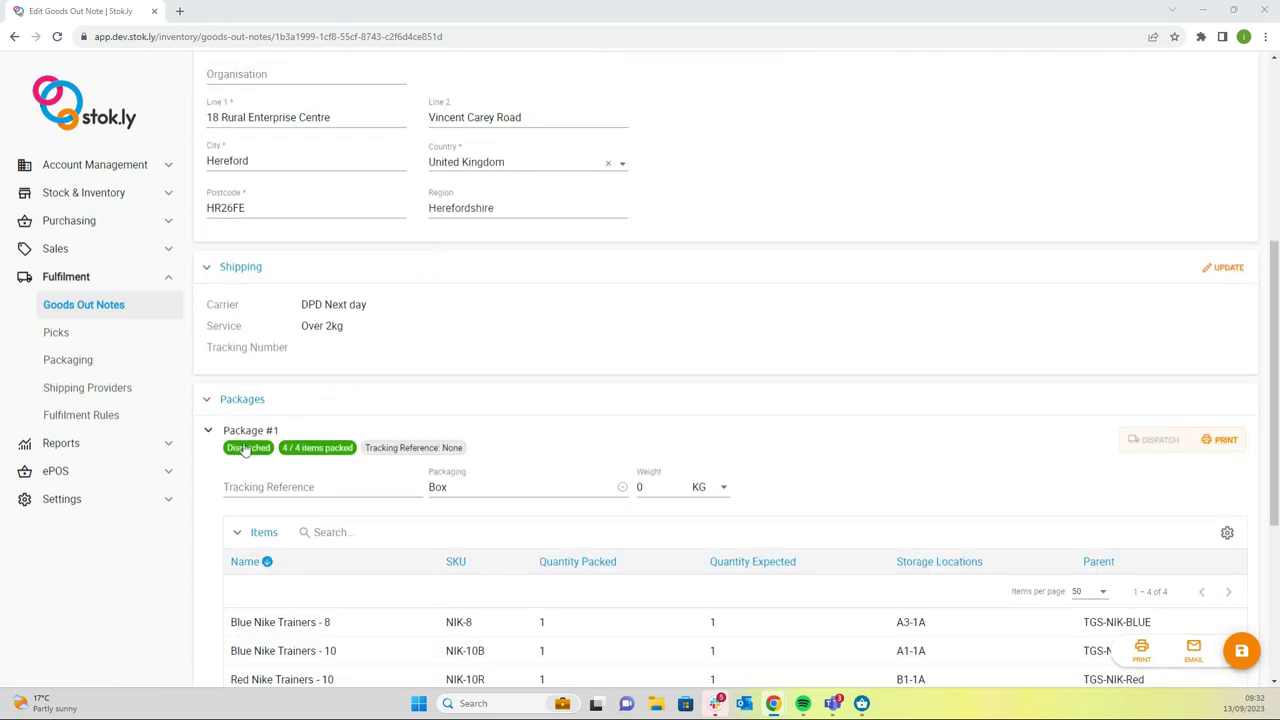
scroll(406, 443, "down", 2)
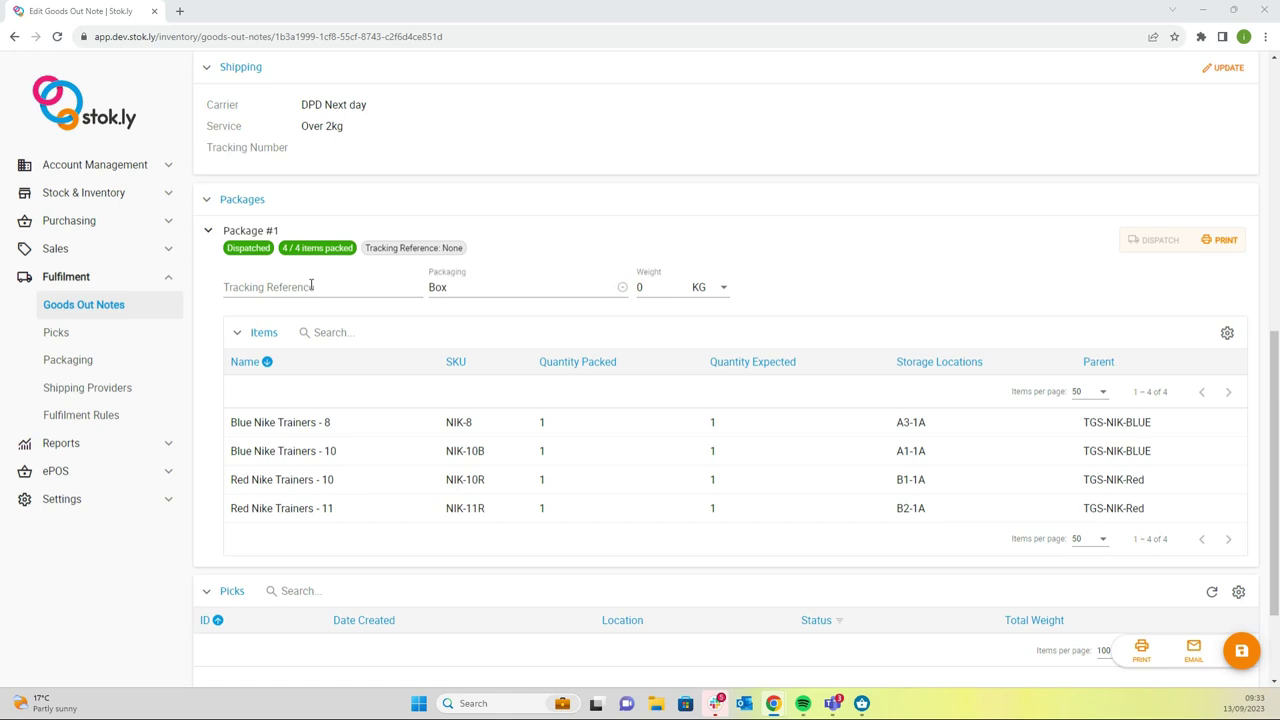
scroll(311, 285, "down", 1)
scroll(311, 285, "up", 4)
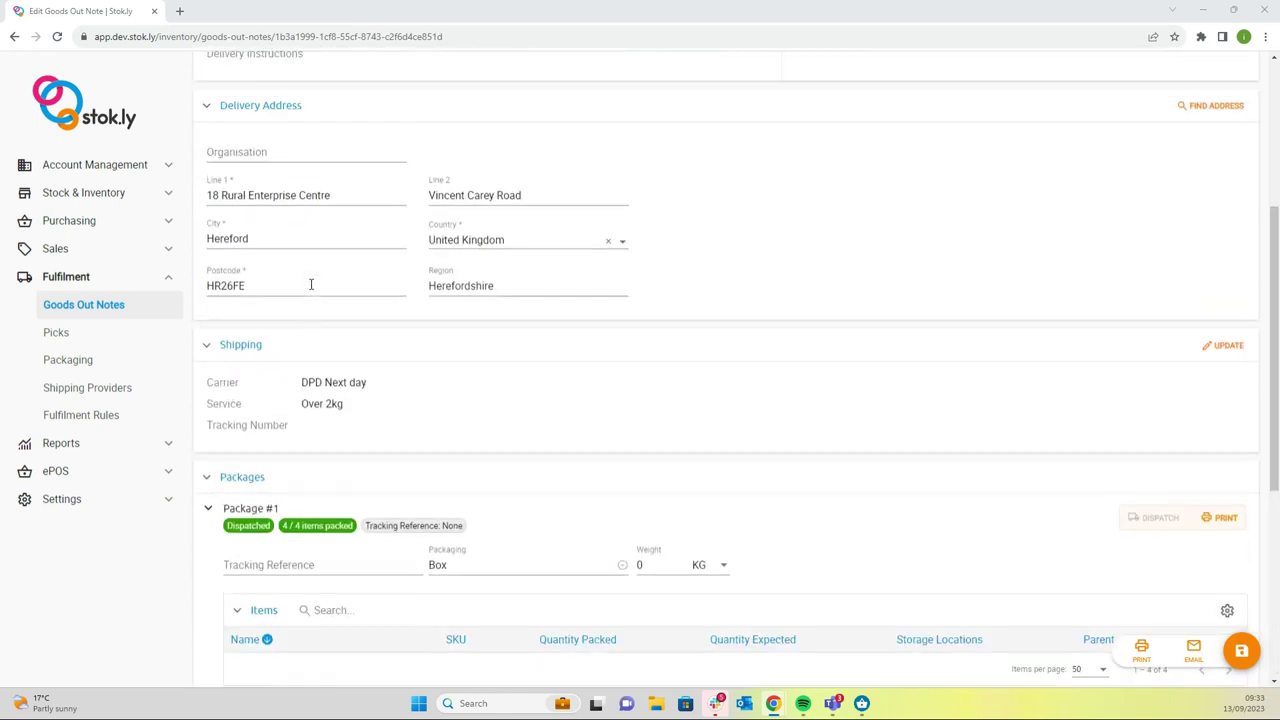
scroll(311, 285, "up", 4)
Step: Open the sale order referenced by the goods out note and check its status, cost summary and delivery details
left_click(345, 272)
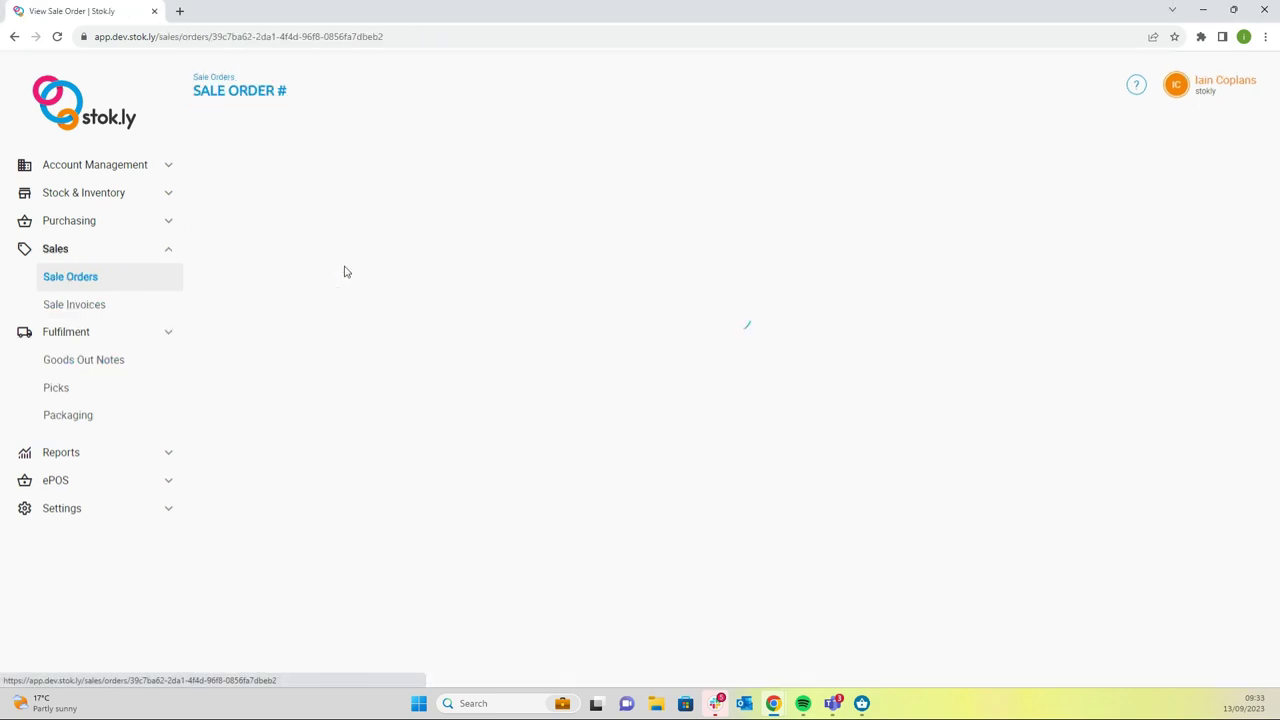
scroll(493, 280, "down", 3)
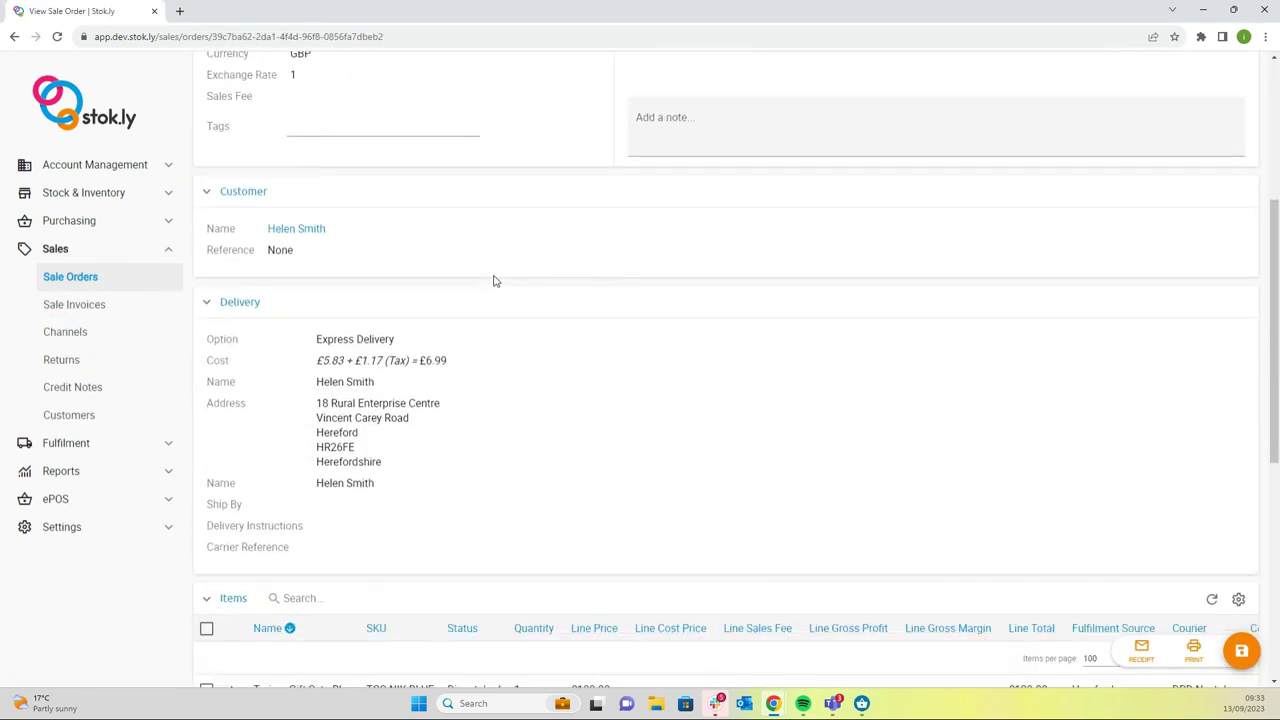
scroll(493, 280, "up", 3)
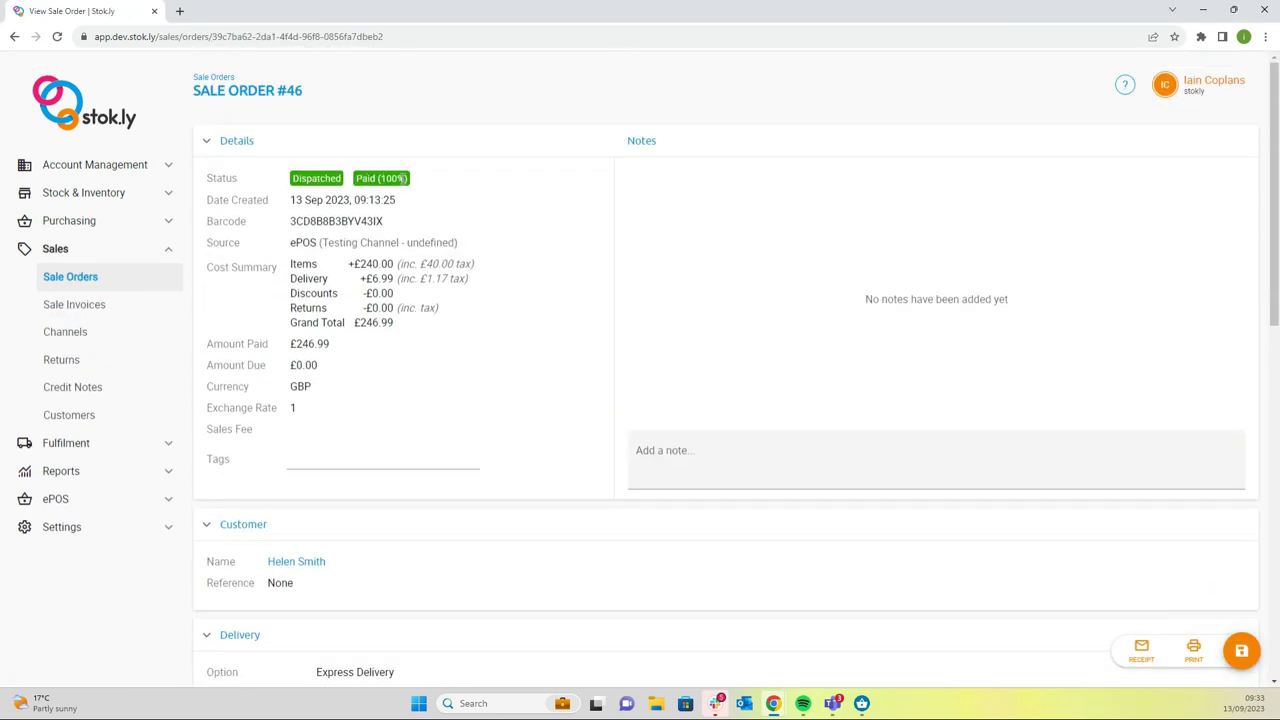
scroll(457, 271, "down", 5)
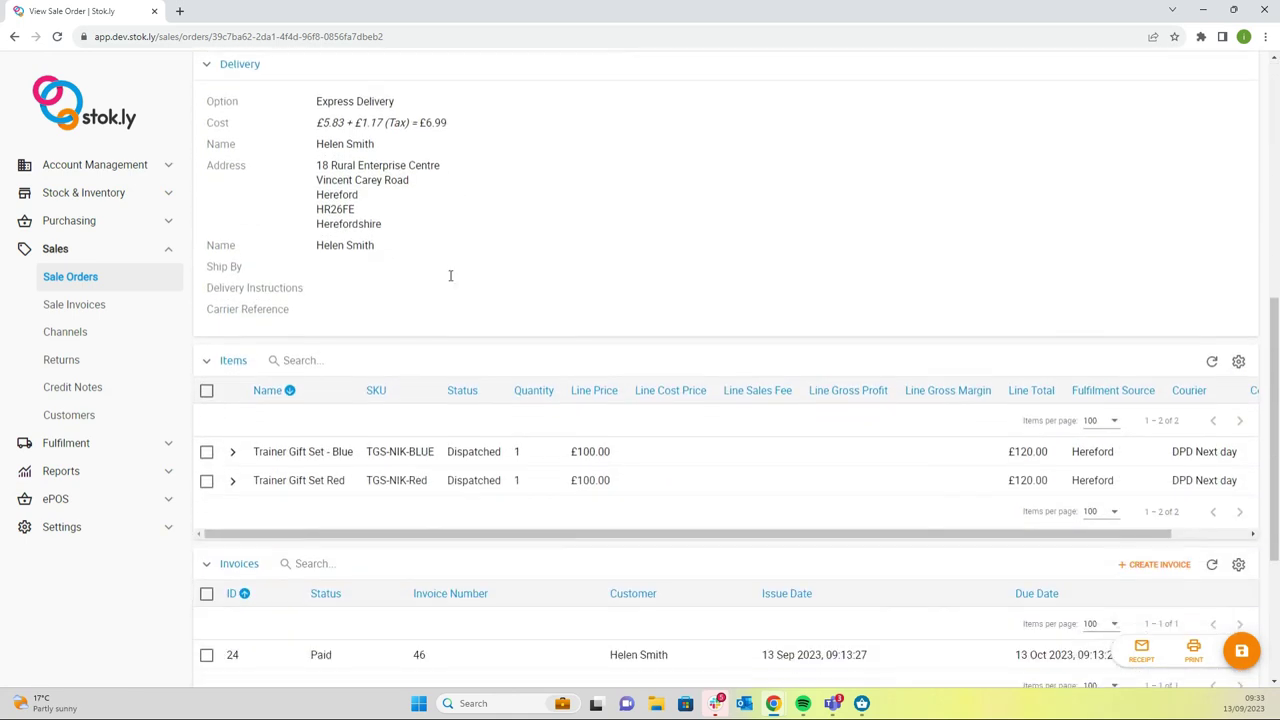
Step: Expand the blue and red trainer gift sets in the sale order's items, and examine their components, the invoice and the shipment
scroll(450, 275, "down", 1)
left_click(232, 357)
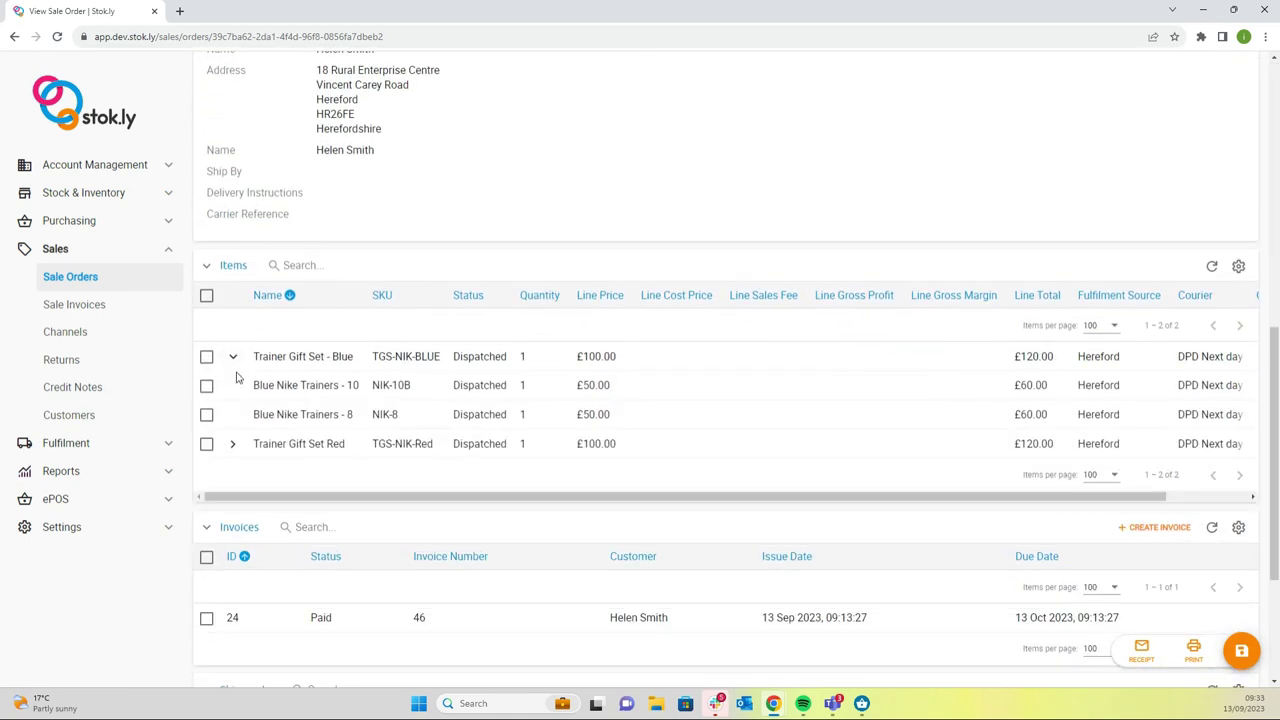
left_click(233, 445)
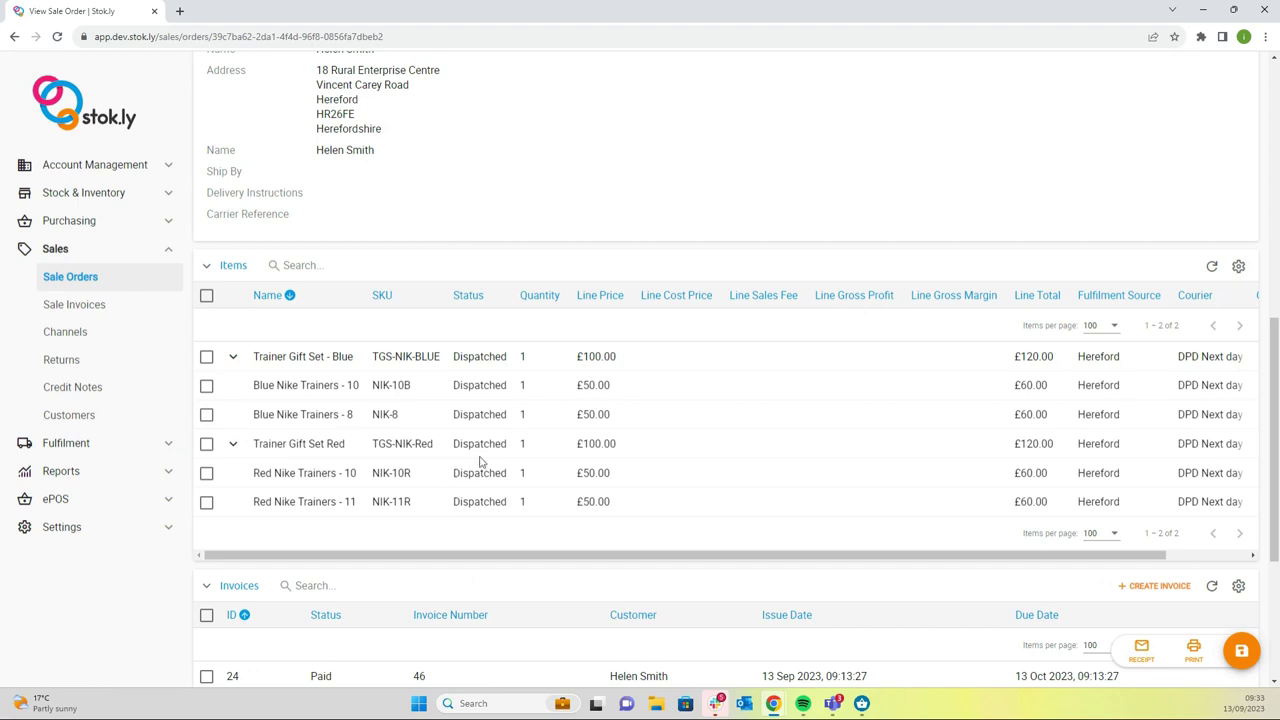
scroll(637, 398, "down", 3)
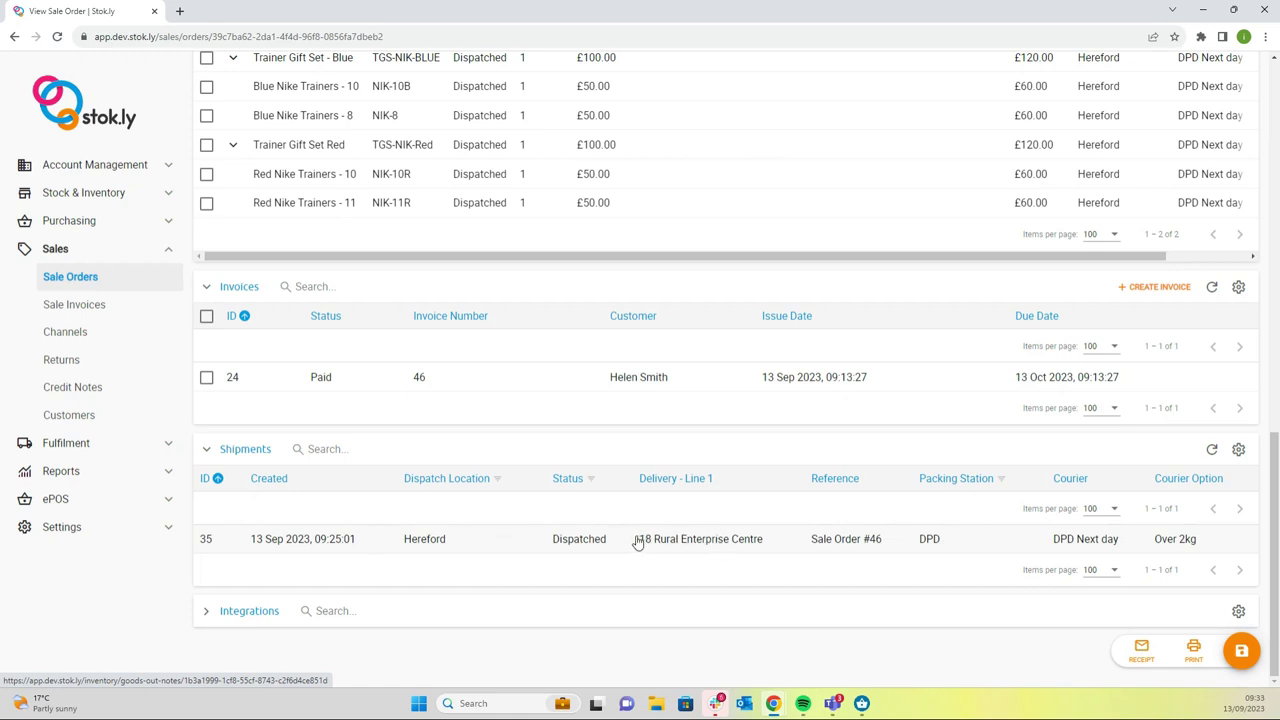
Step: Open the goods out note from the sale order's shipments and check its shipping and package contents
left_click(578, 541)
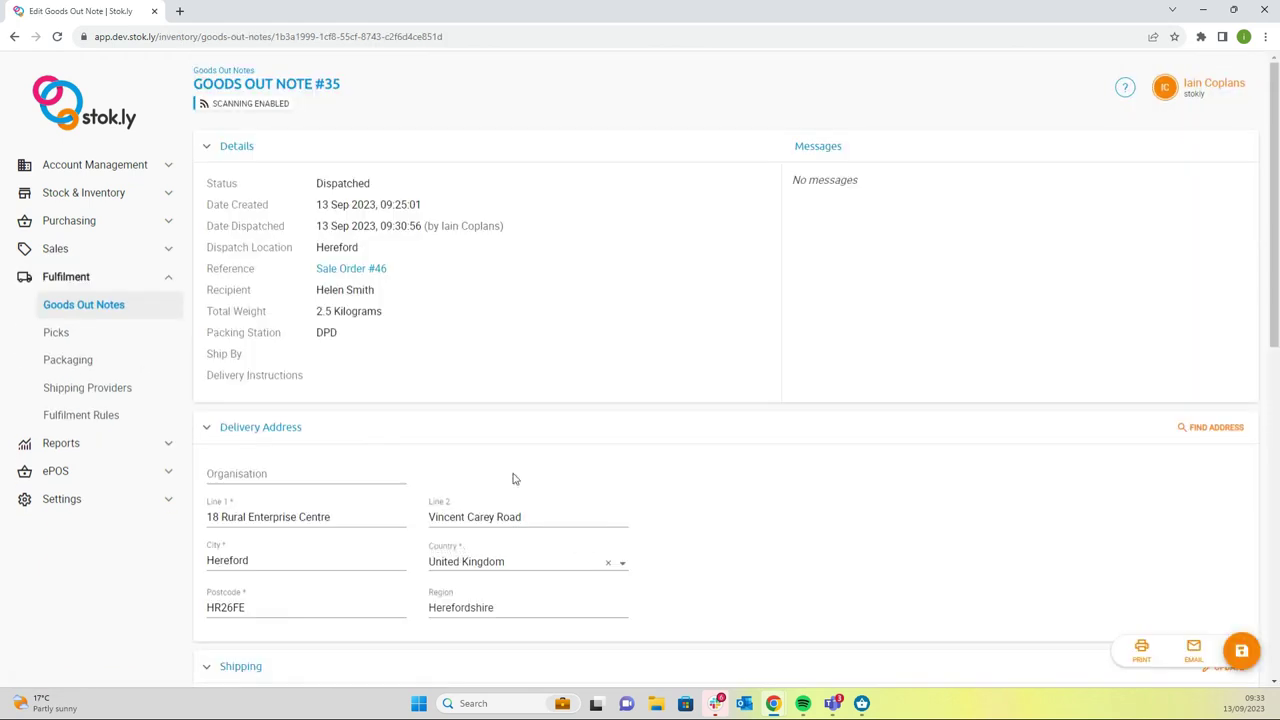
scroll(369, 288, "down", 3)
scroll(369, 288, "down", 3)
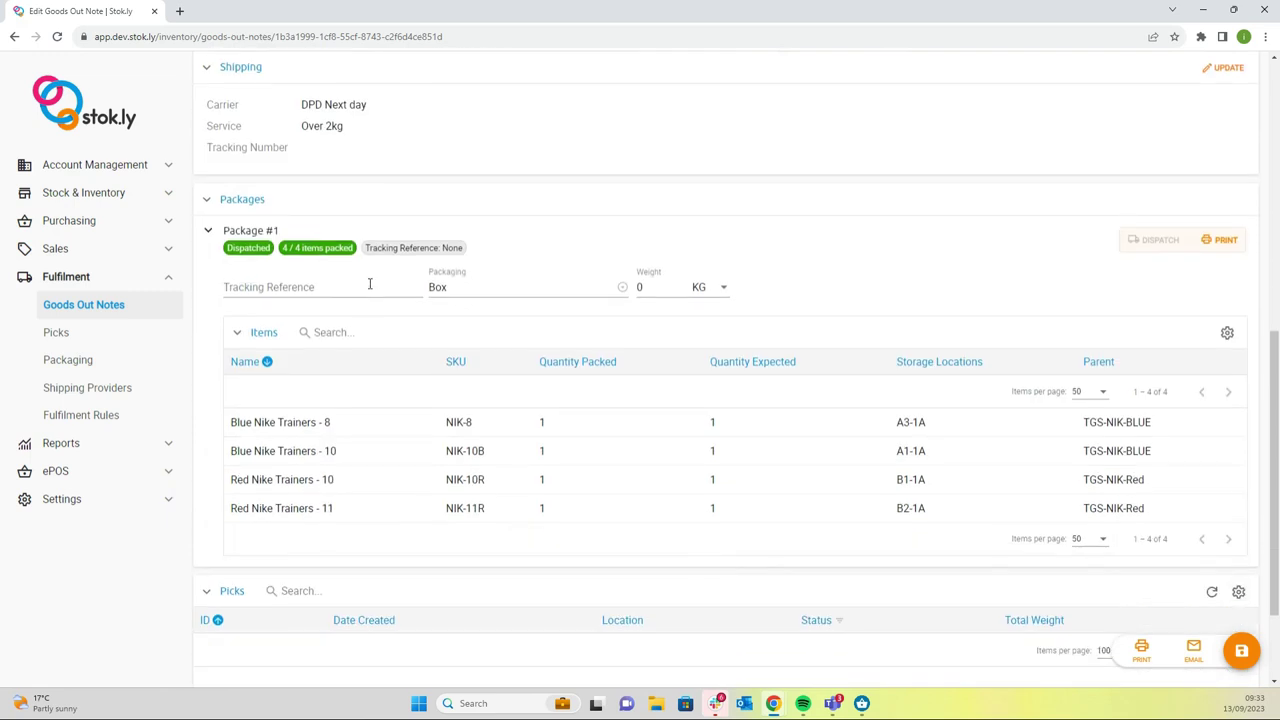